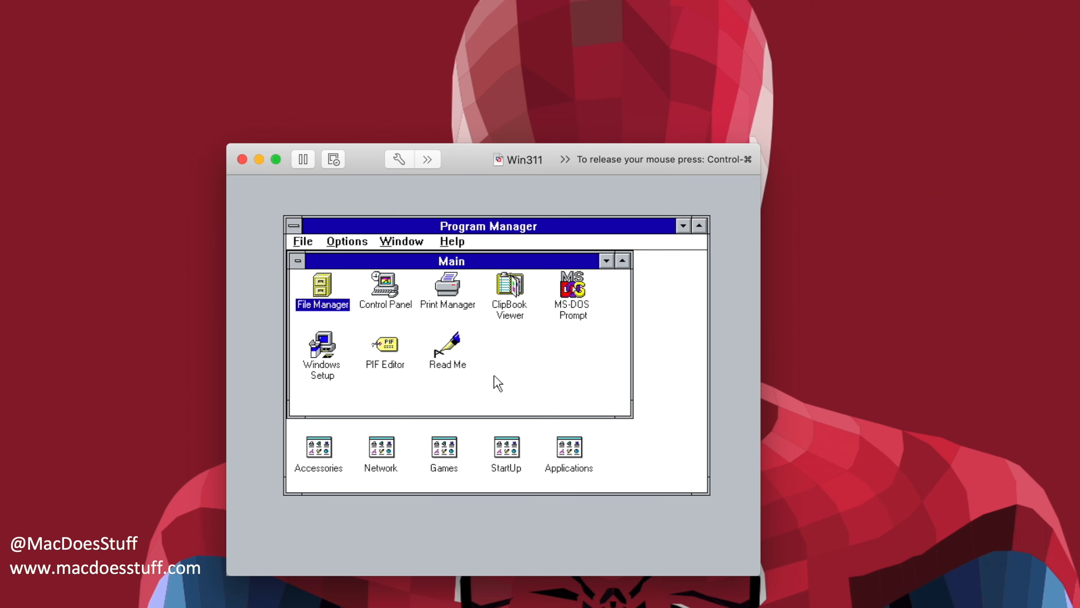
Examine the contents of the Win311_Install folder, including the disk images in MSDOS622 and Windows311.iso.
key(ctrl+super)
click(901, 86)
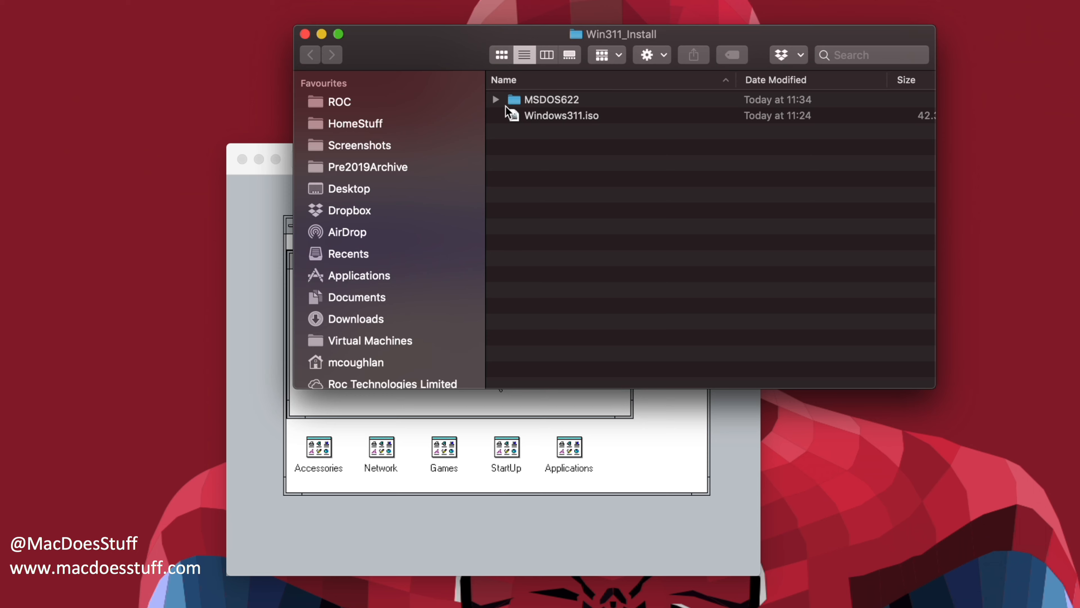
click(514, 102)
key(Right)
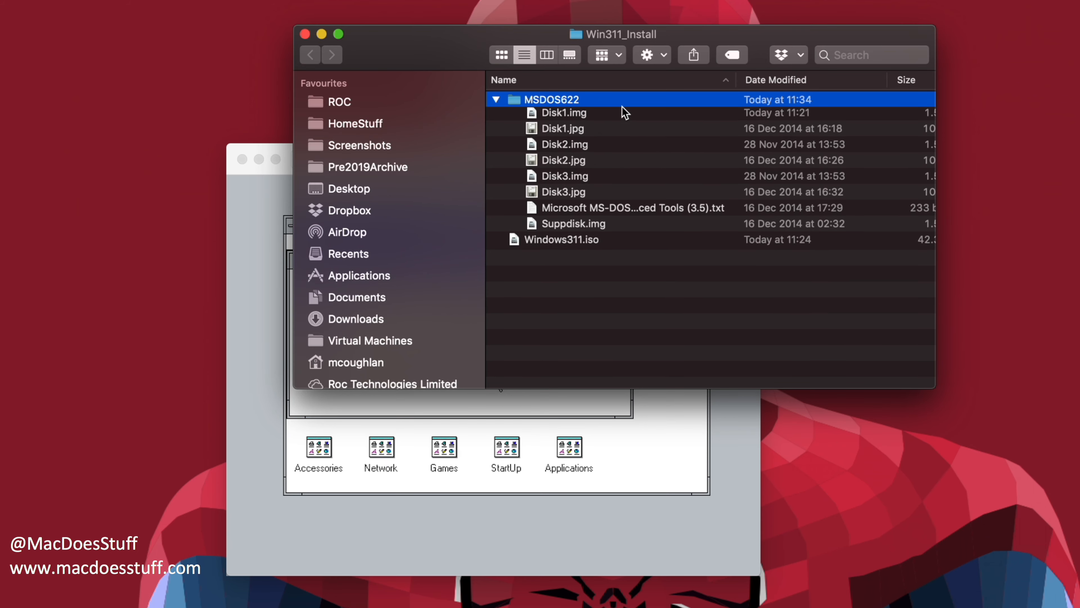
key(Down)
key(Down)
key(Down)
key(Down)
key(Down)
key(Down)
key(Down)
key(Left)
key(Left)
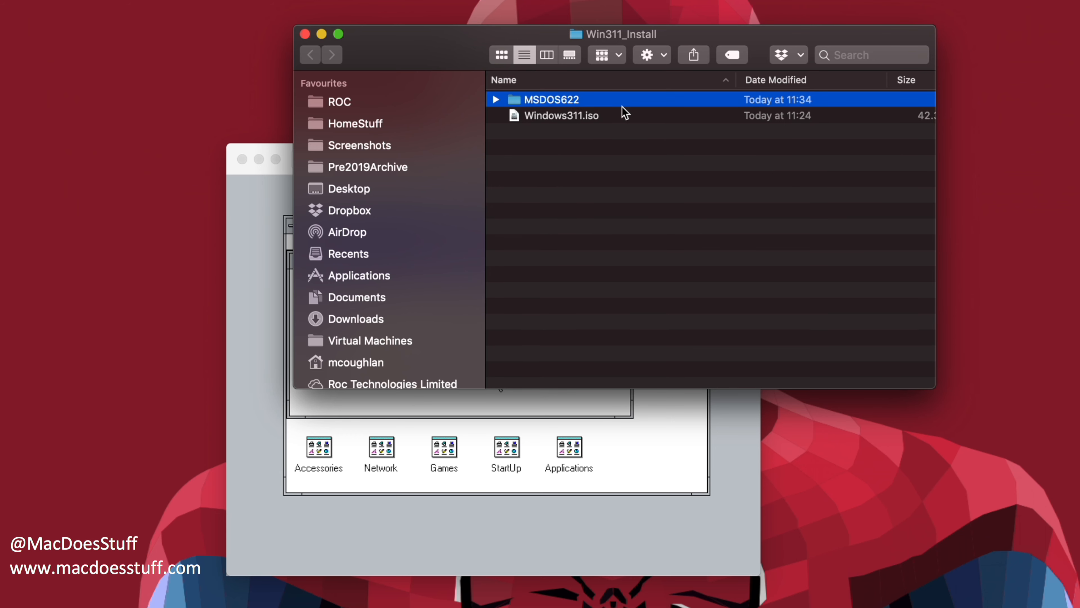
key(Down)
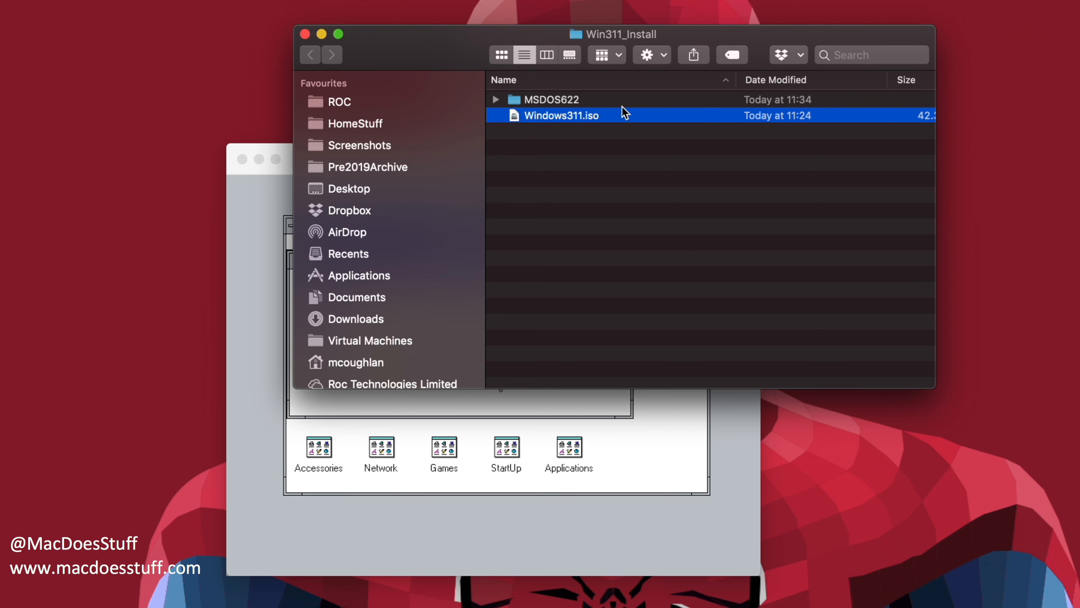
key(super+w)
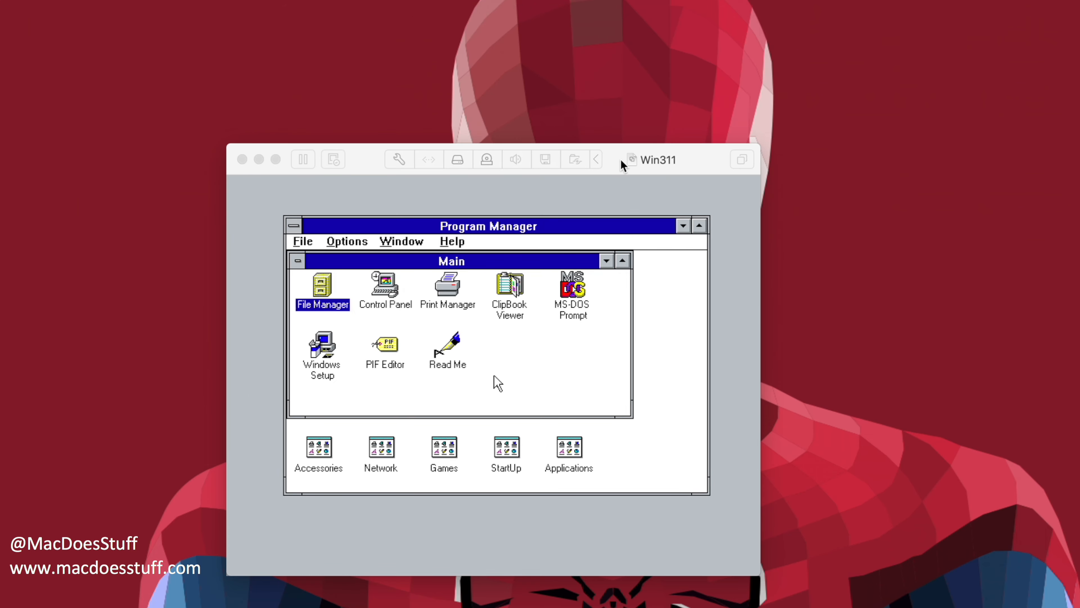
Close the About VMware Fusion window and begin creating a new custom virtual machine.
click(647, 161)
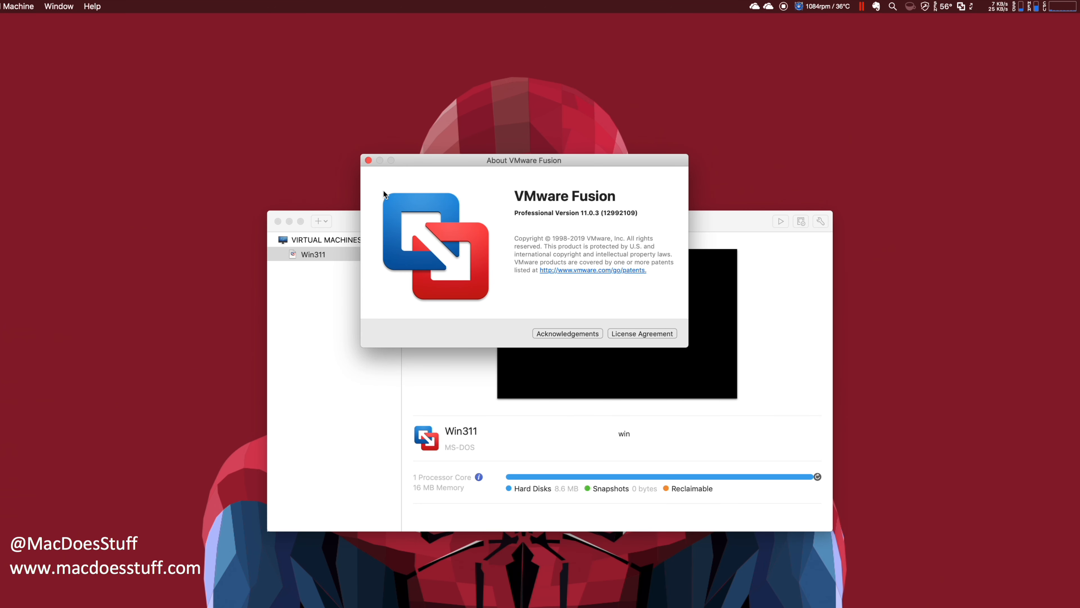
click(368, 161)
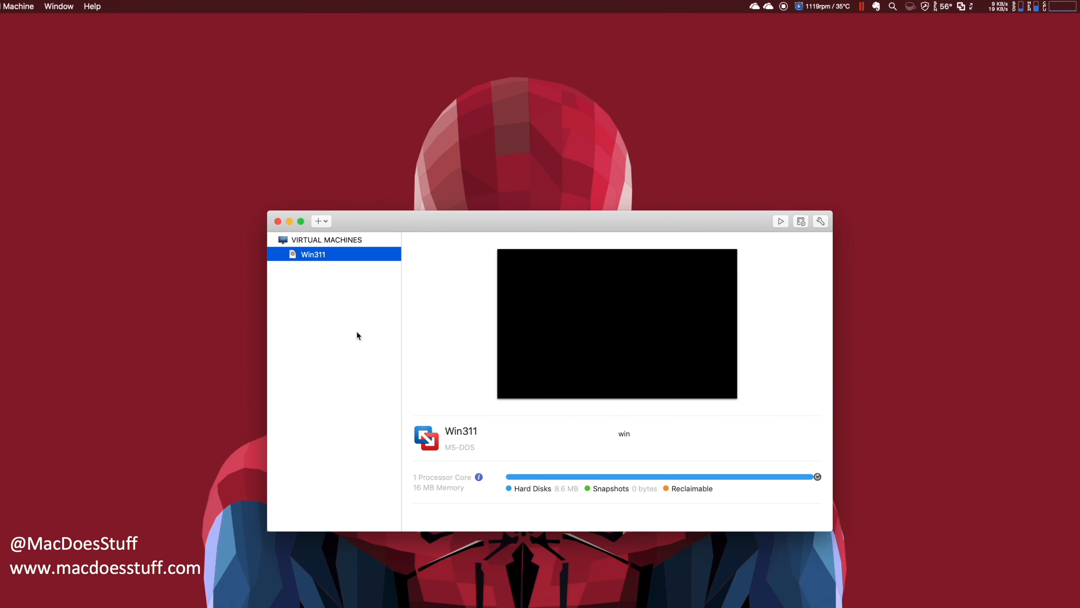
key(super+n)
drag(233, 277, 569, 207)
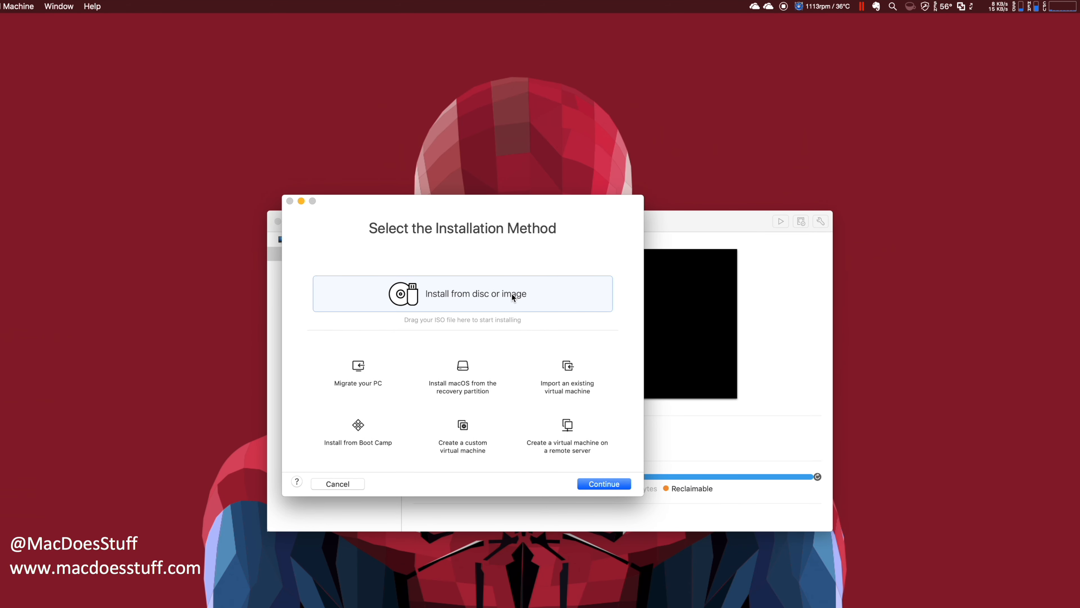
click(463, 435)
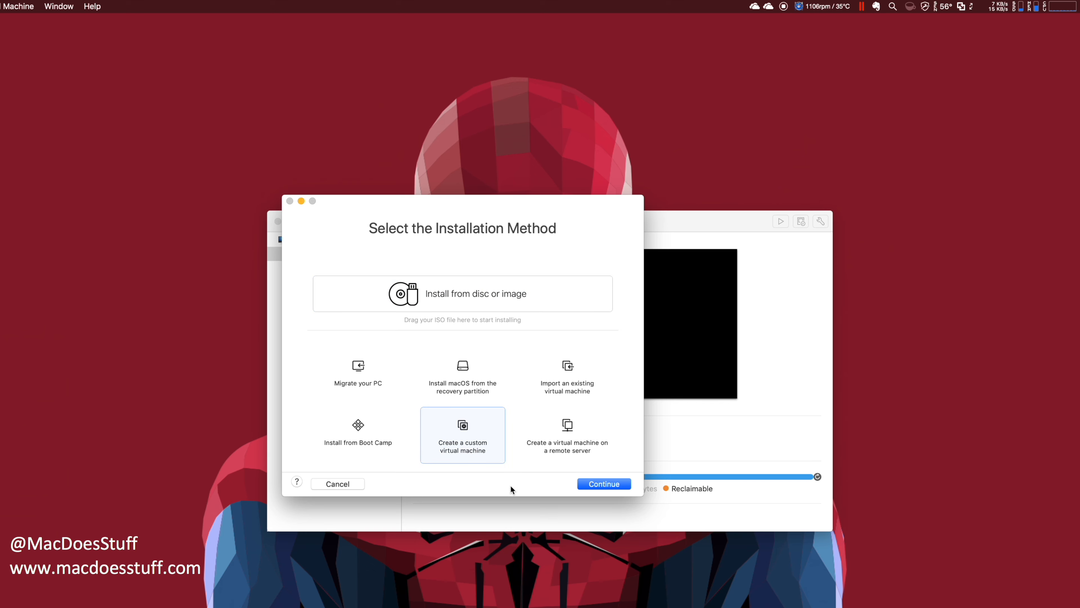
click(609, 485)
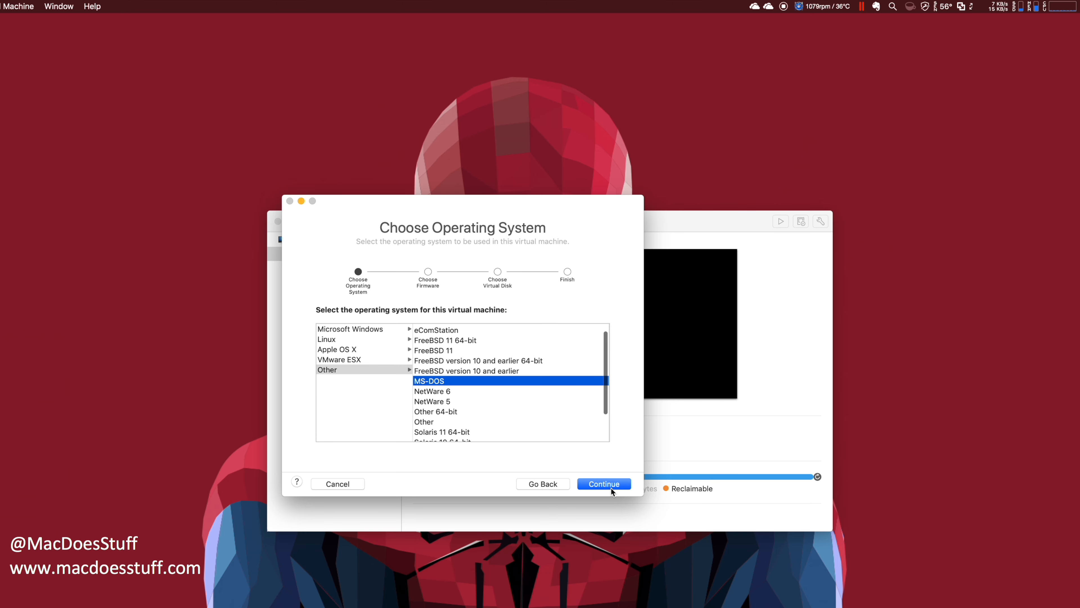
Configure the machine for MS-DOS with a new virtual disk and save it as MS-DOS in Virtual Machines for customization.
click(349, 369)
click(425, 380)
click(604, 484)
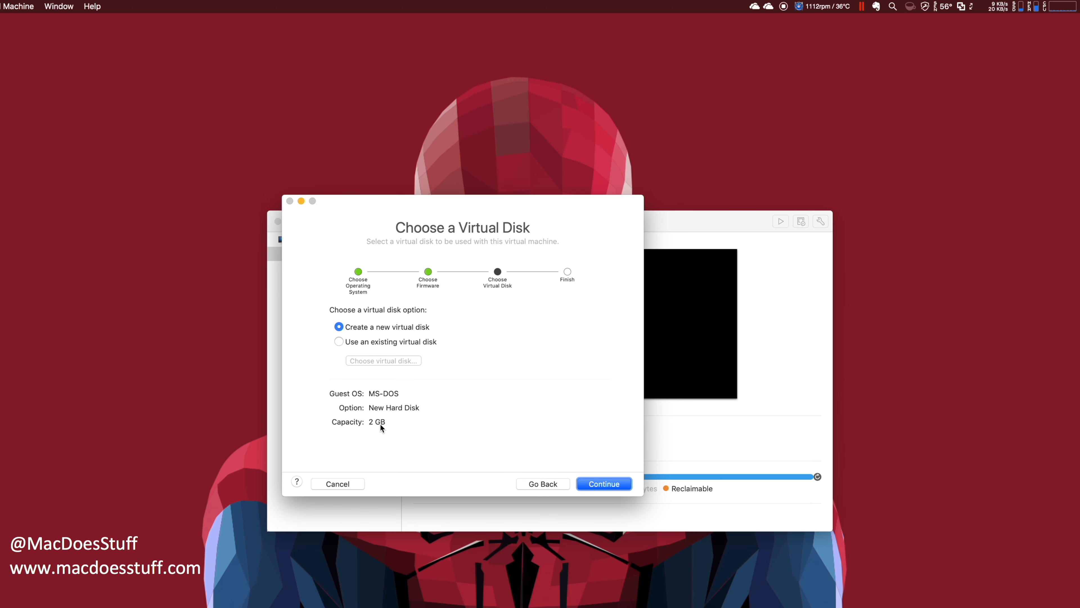
click(622, 485)
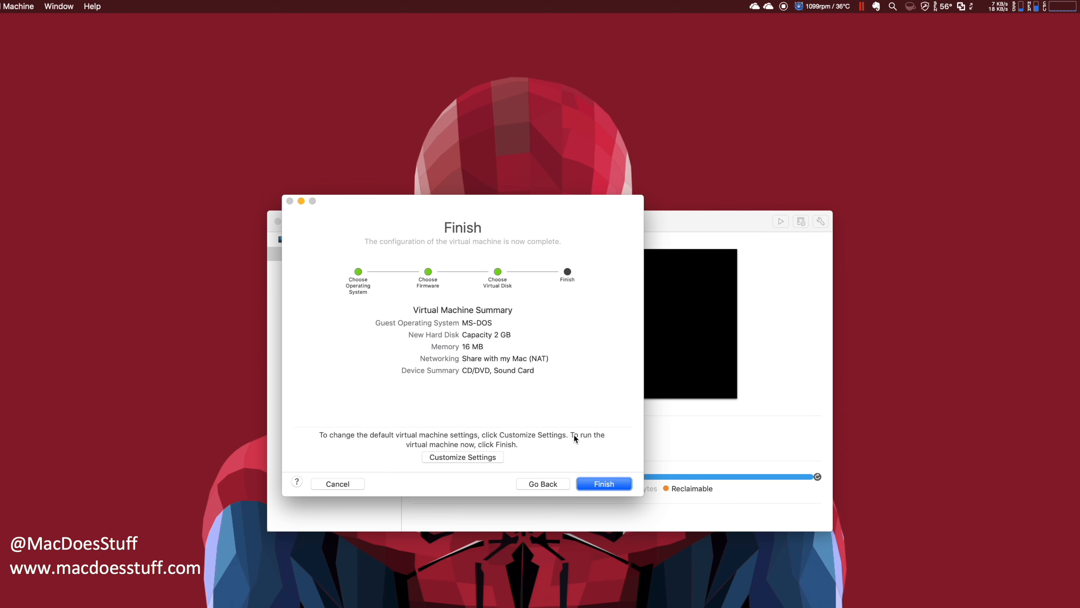
click(484, 459)
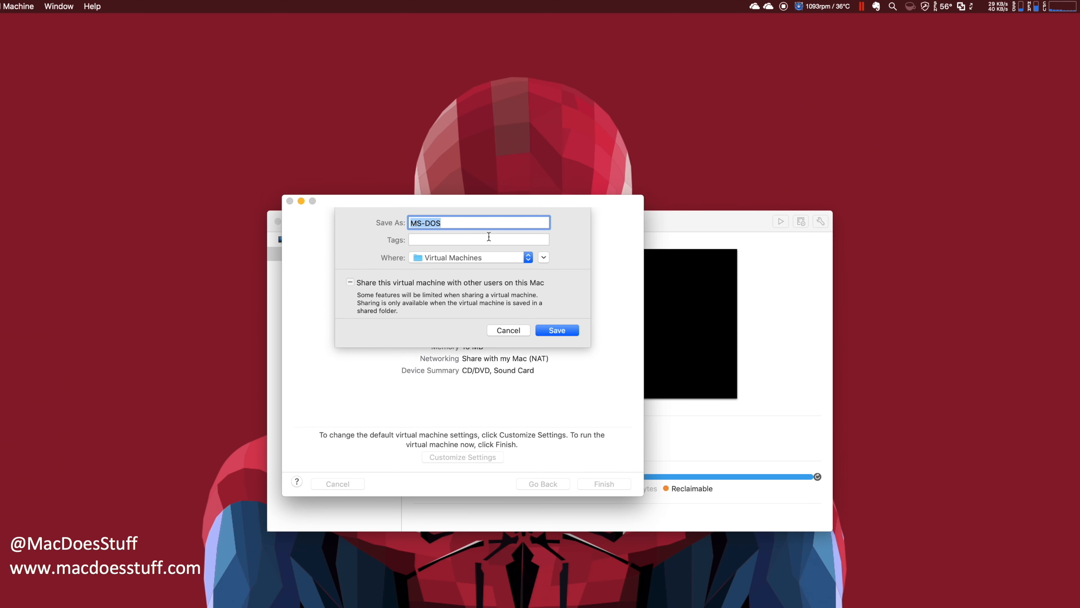
click(557, 330)
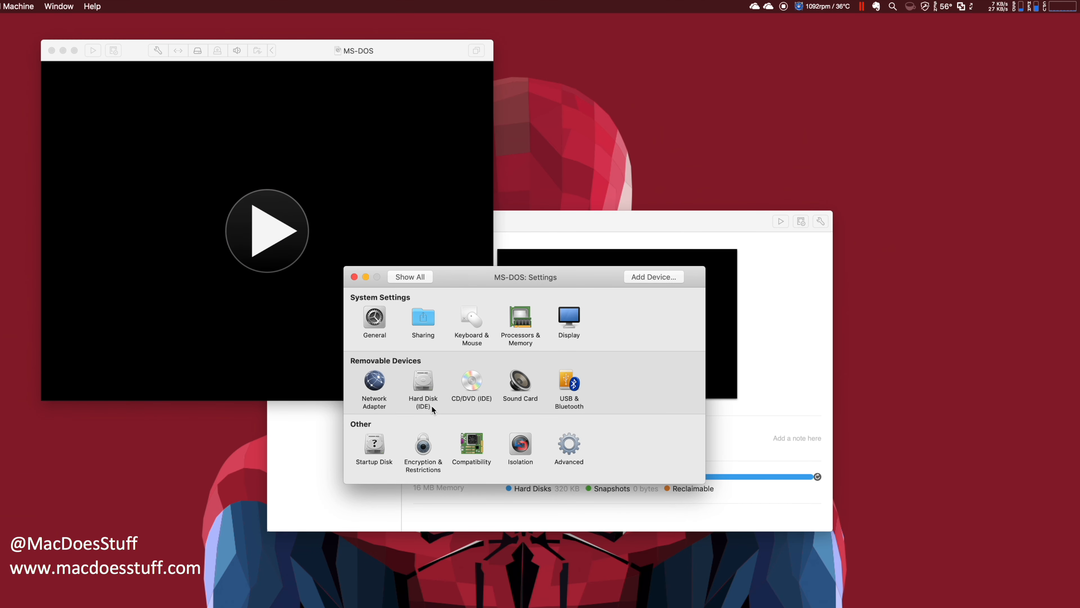
Disconnect the MS-DOS machine's network adapter and review its CD/DVD drive settings.
click(375, 381)
click(392, 303)
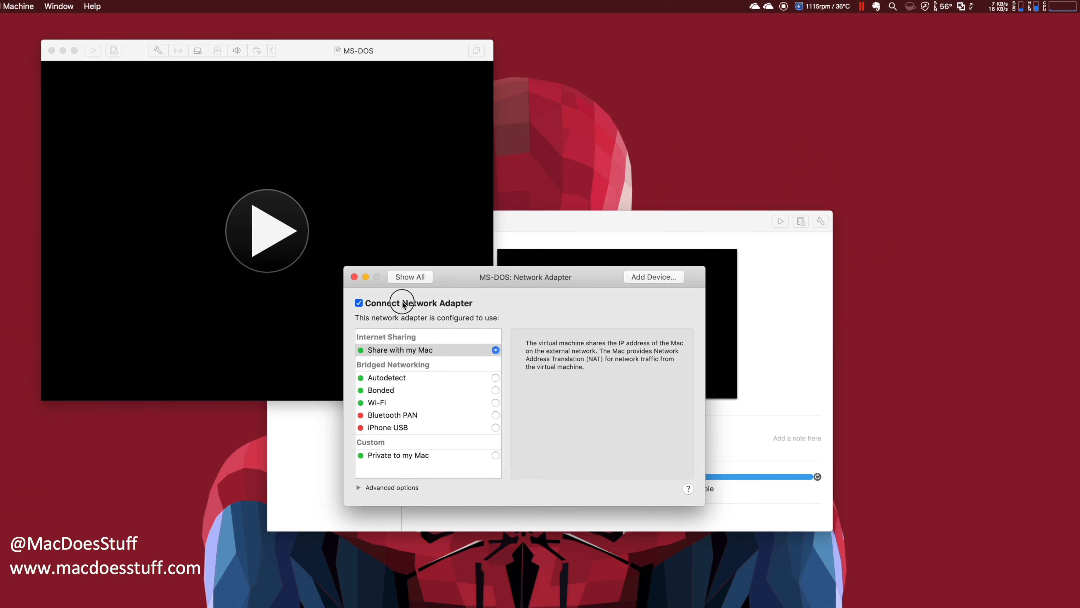
click(414, 278)
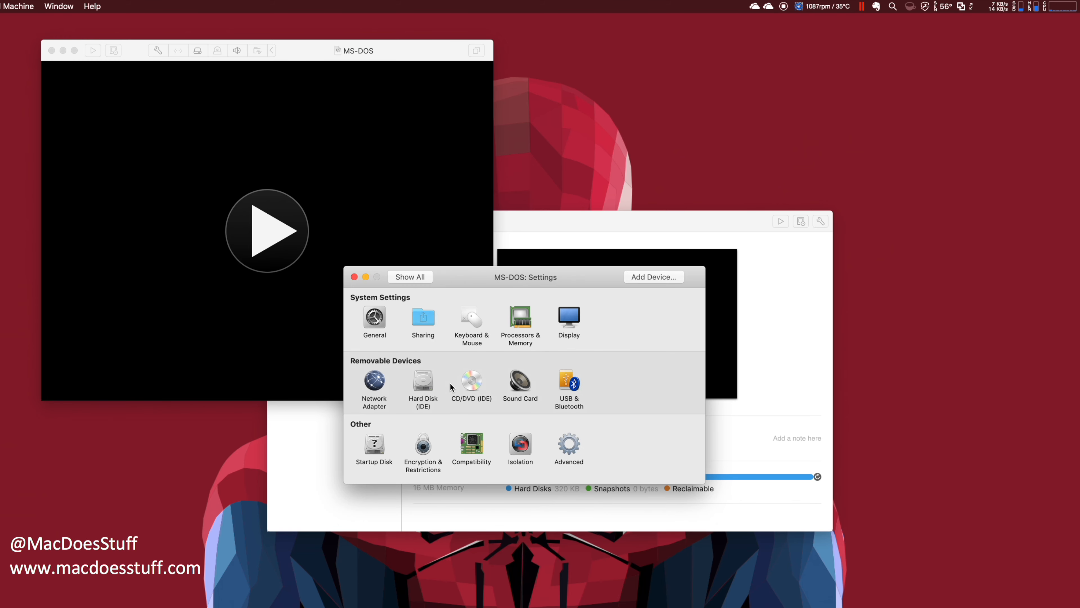
click(471, 380)
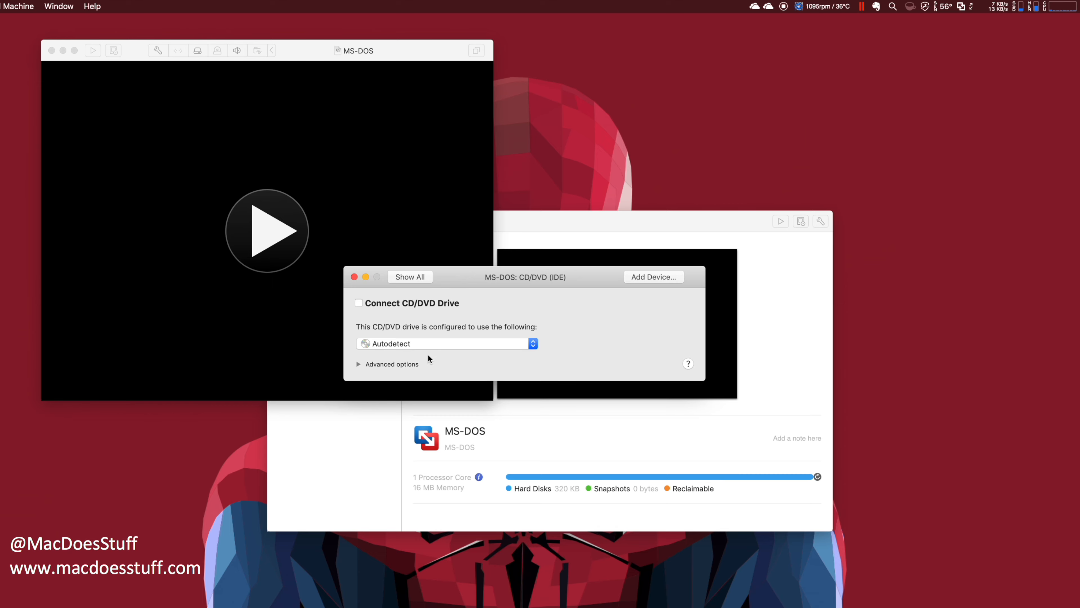
click(419, 280)
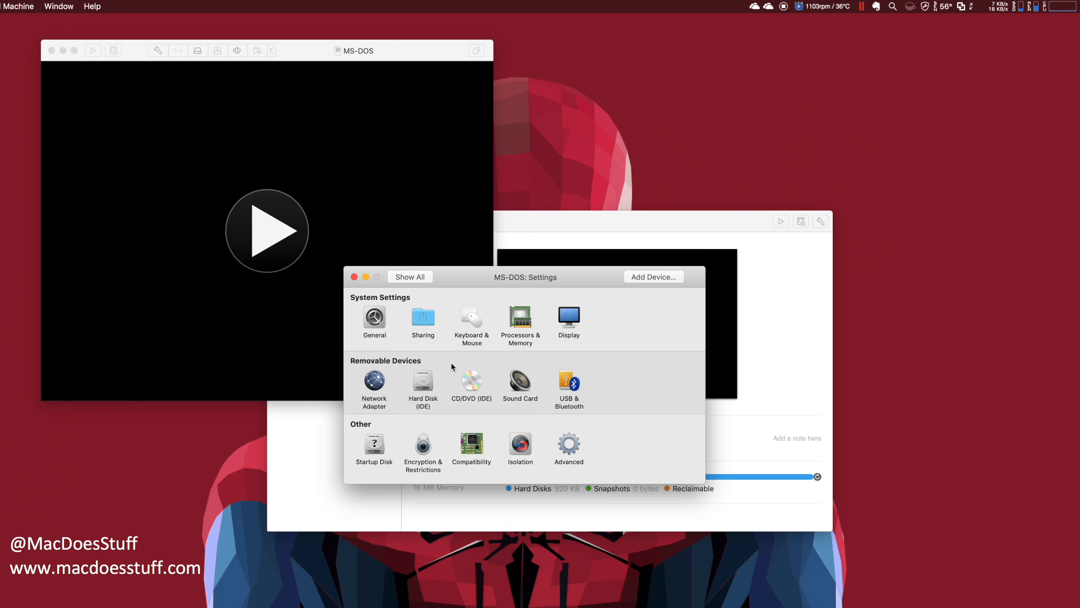
Add a floppy drive that uses Disk1.img from the Desktop folder Win311_Install/MSDOS622.
click(639, 276)
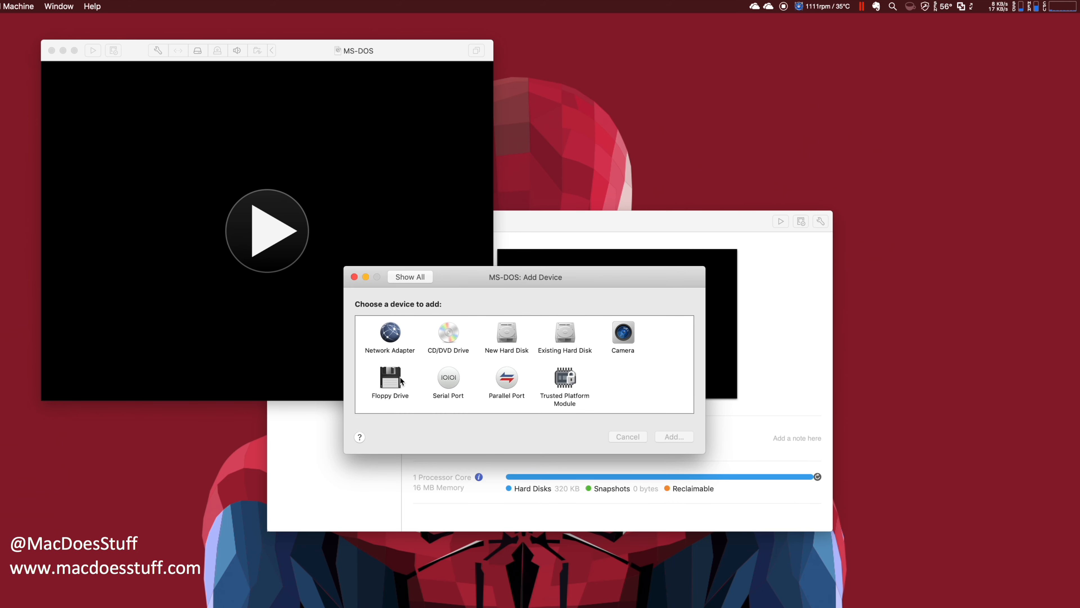
click(390, 380)
click(673, 438)
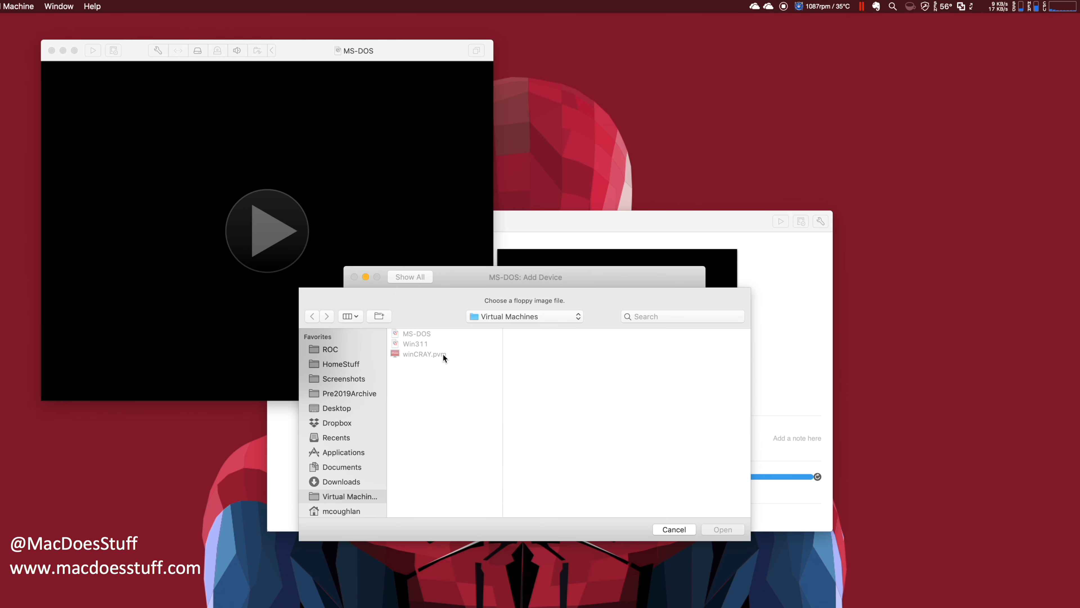
click(358, 410)
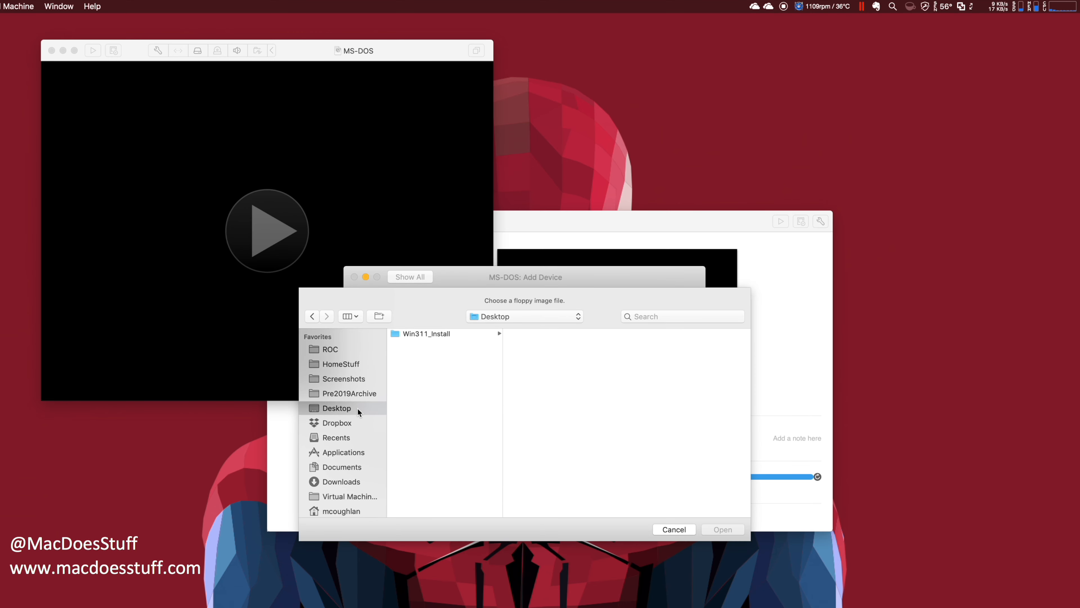
click(421, 335)
click(523, 334)
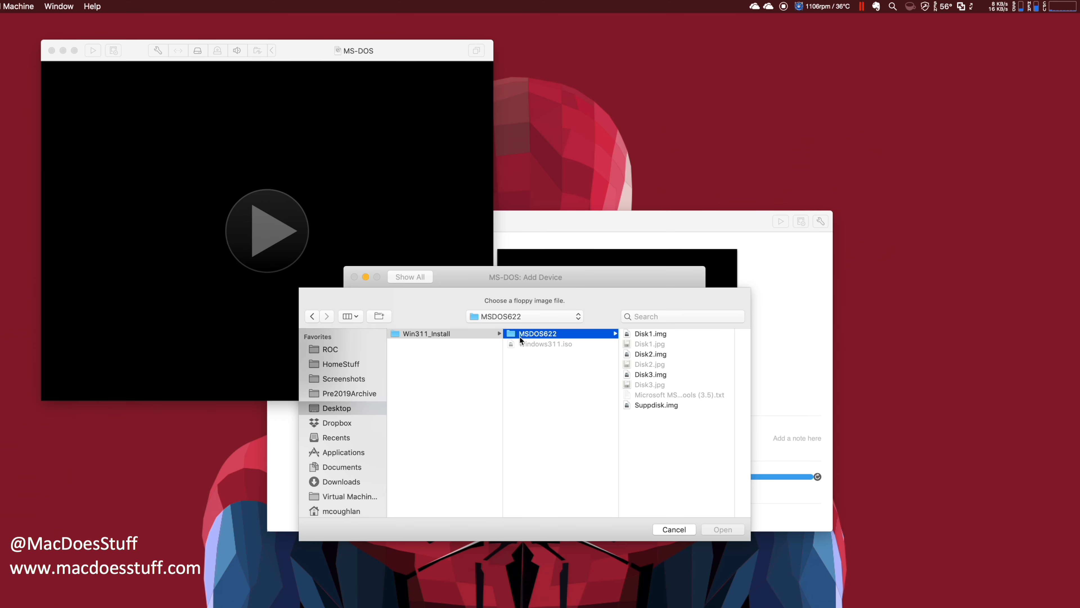
click(668, 334)
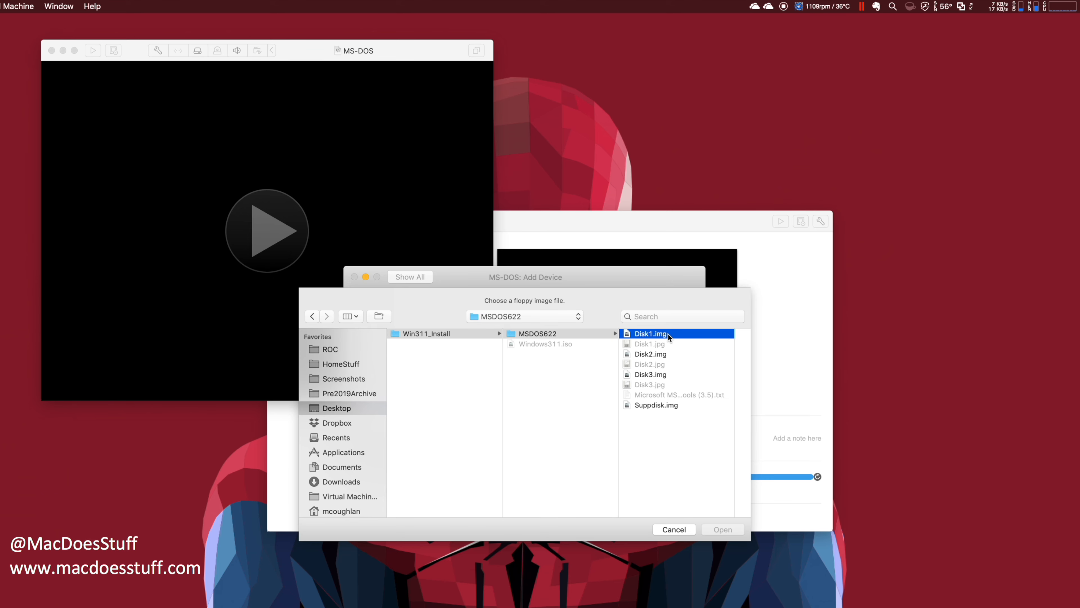
click(722, 529)
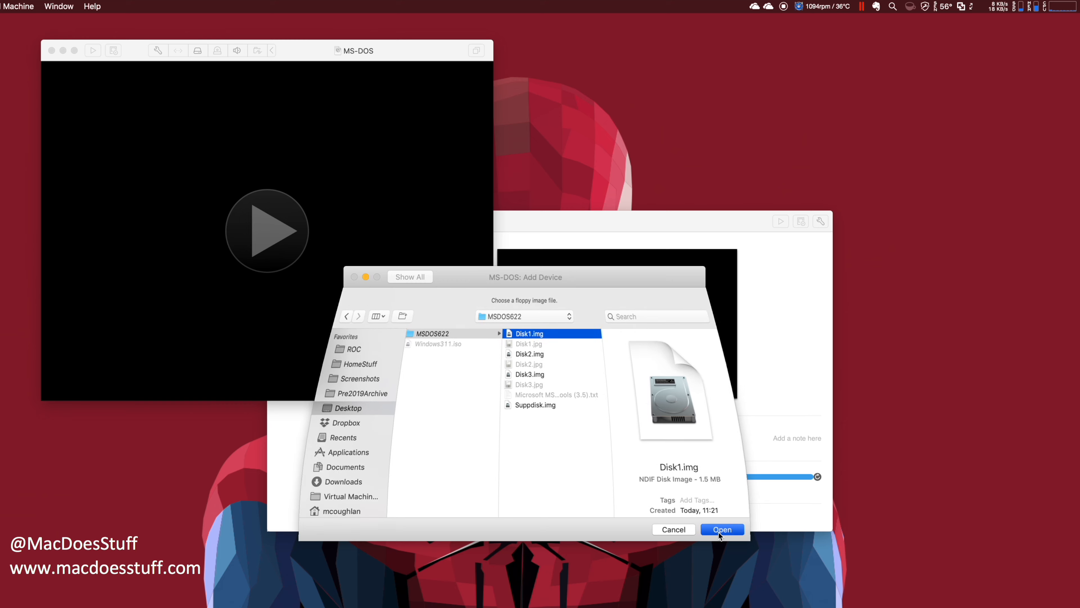
click(419, 278)
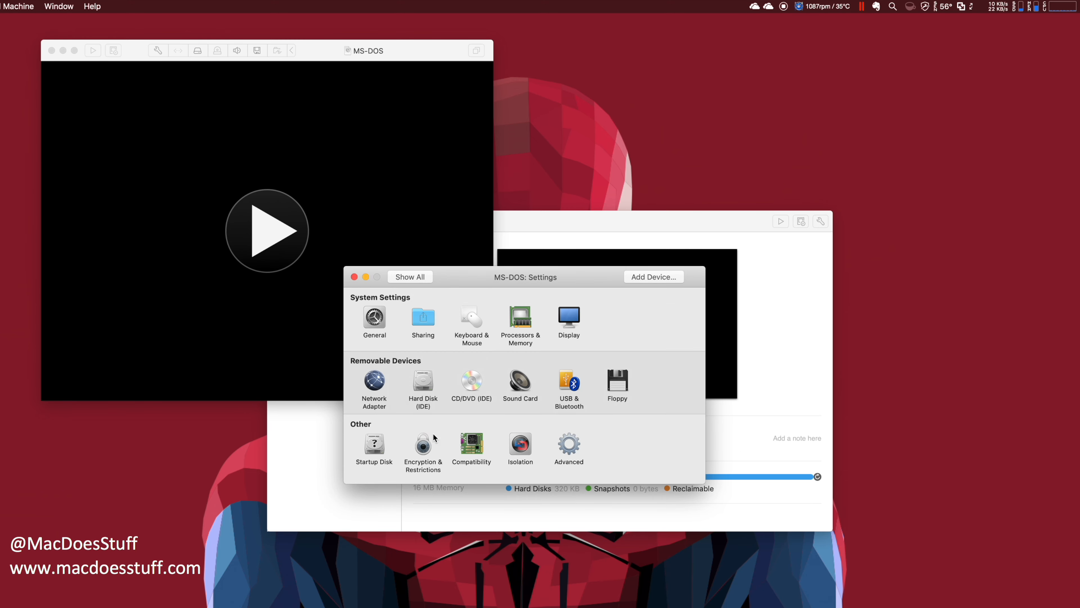
Review the processor and memory settings, and start the MS-DOS virtual machine.
click(520, 319)
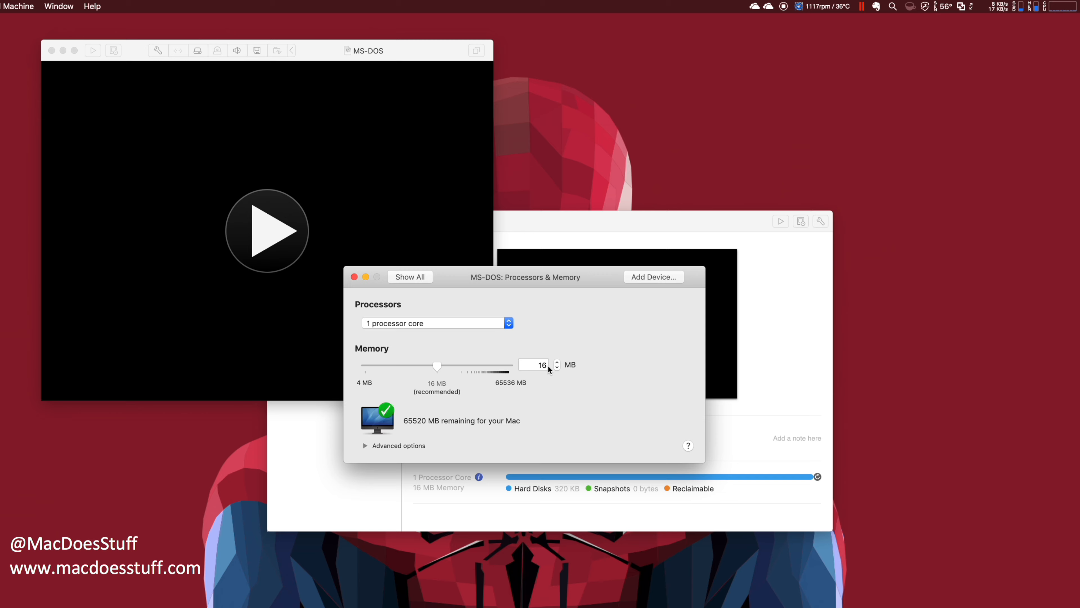
click(418, 276)
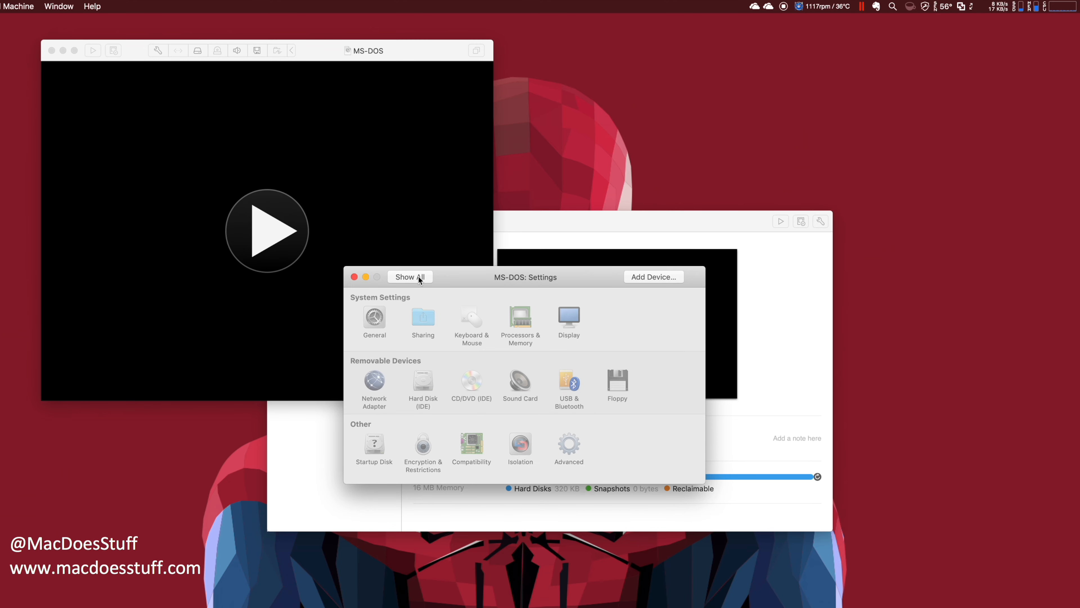
click(355, 276)
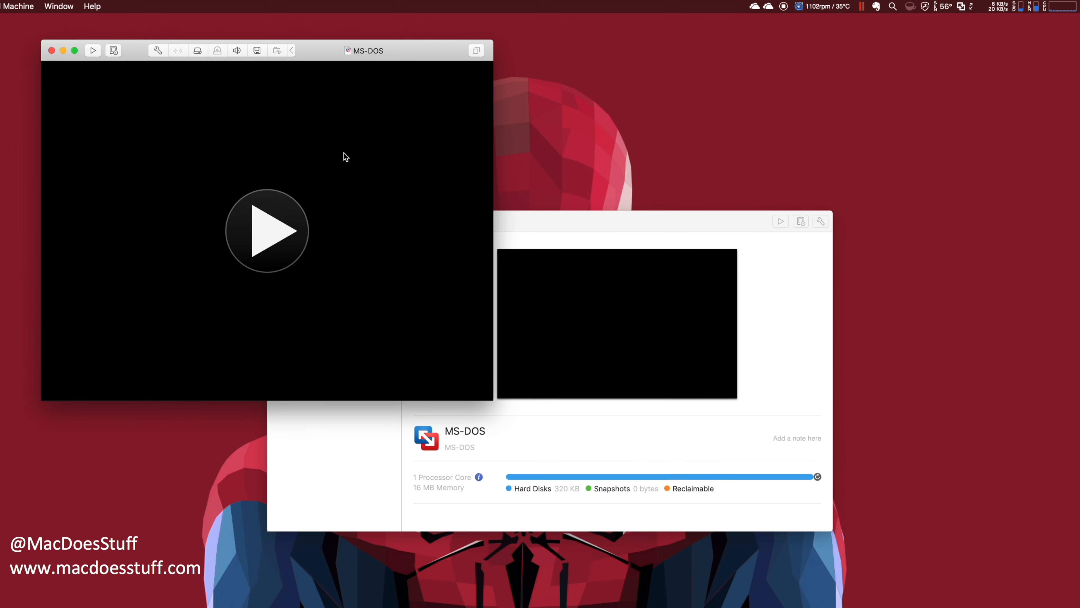
click(287, 231)
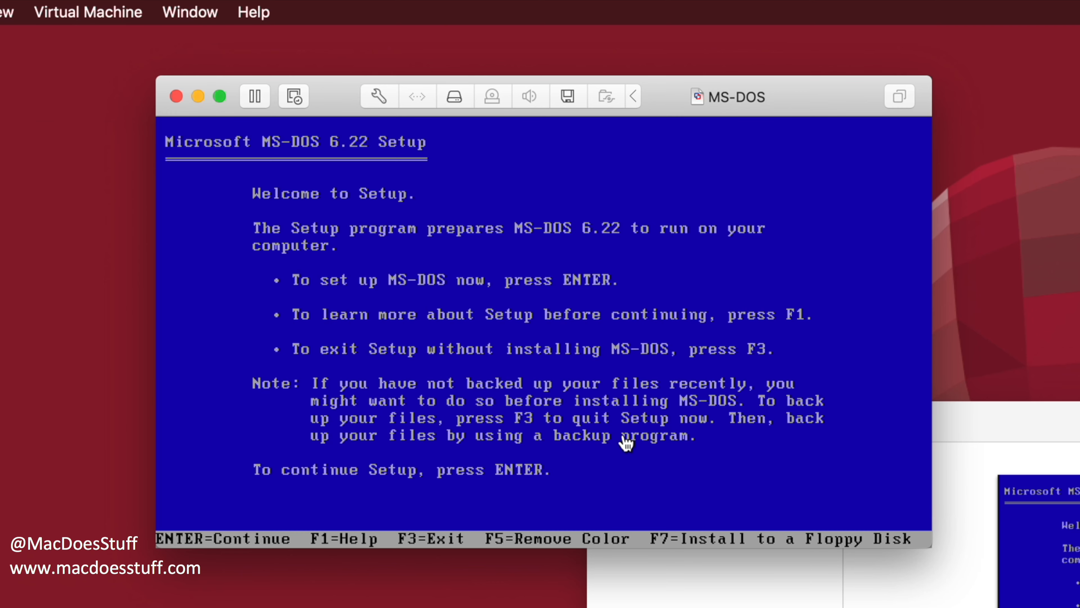
Start MS-DOS 6.22 Setup and have it configure the unallocated disk space, including the restart.
click(626, 442)
key(Return)
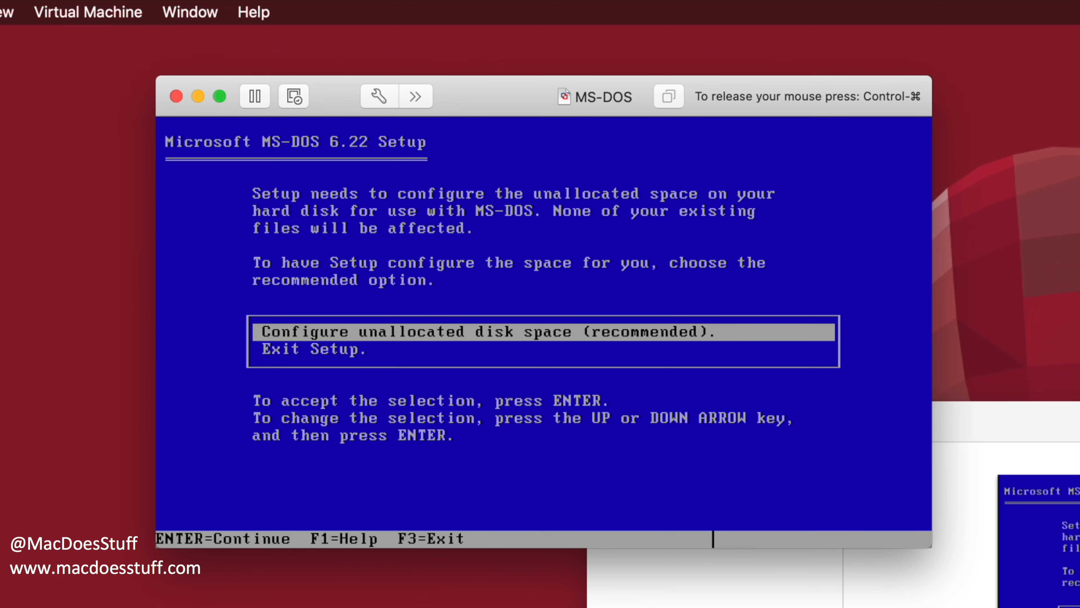
key(Return)
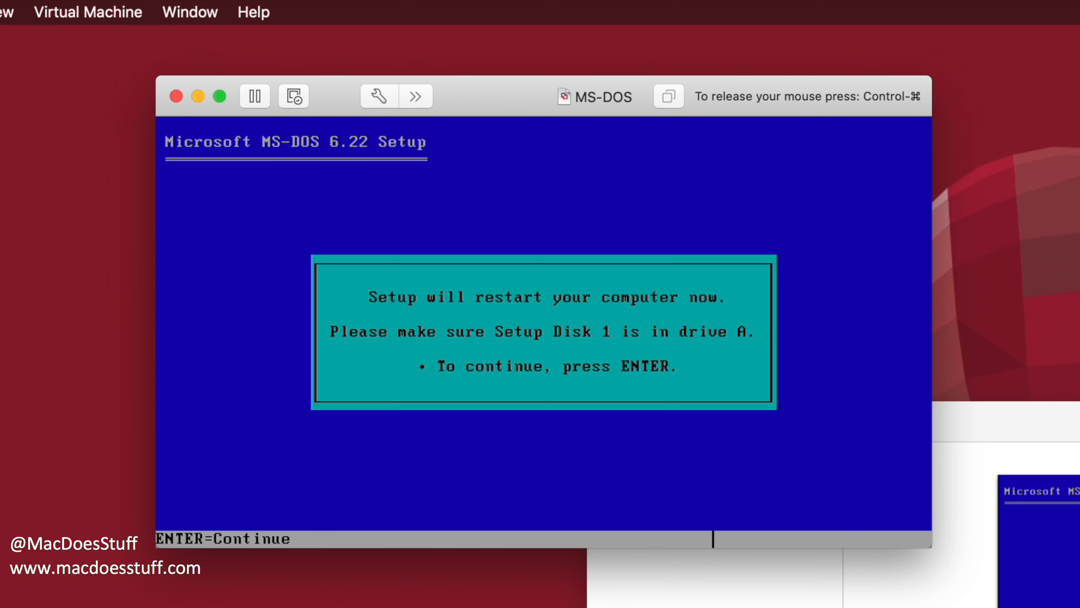
key(Return)
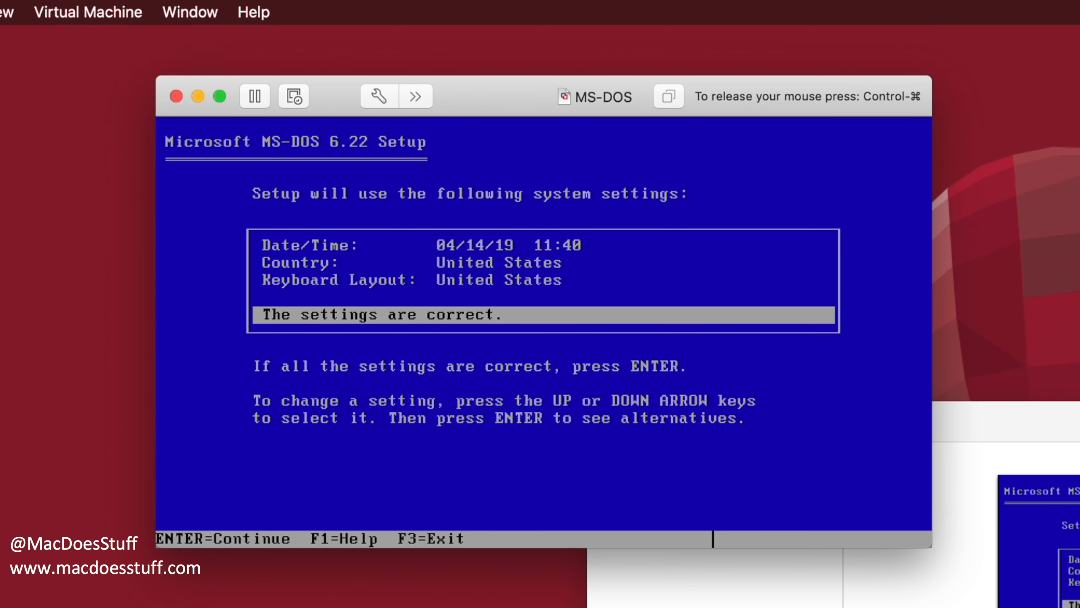
Change the country in the MS-DOS Setup system settings to United Kingdom.
key(Up)
key(Up)
key(Return)
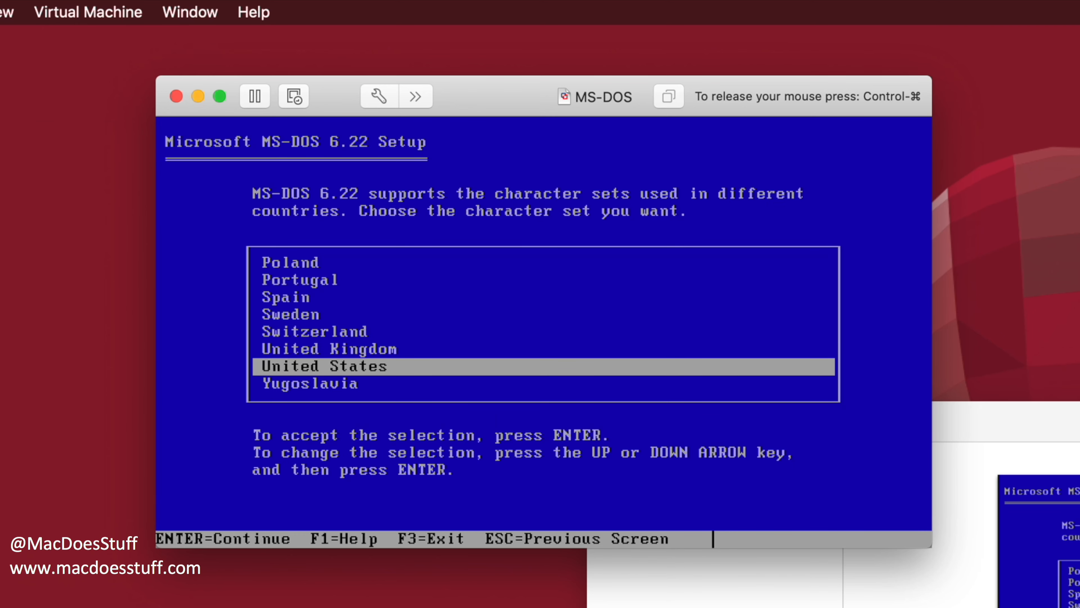
key(Up)
key(Return)
Set the keyboard layout to United Kingdom and accept the system settings.
key(Up)
key(Return)
key(Up)
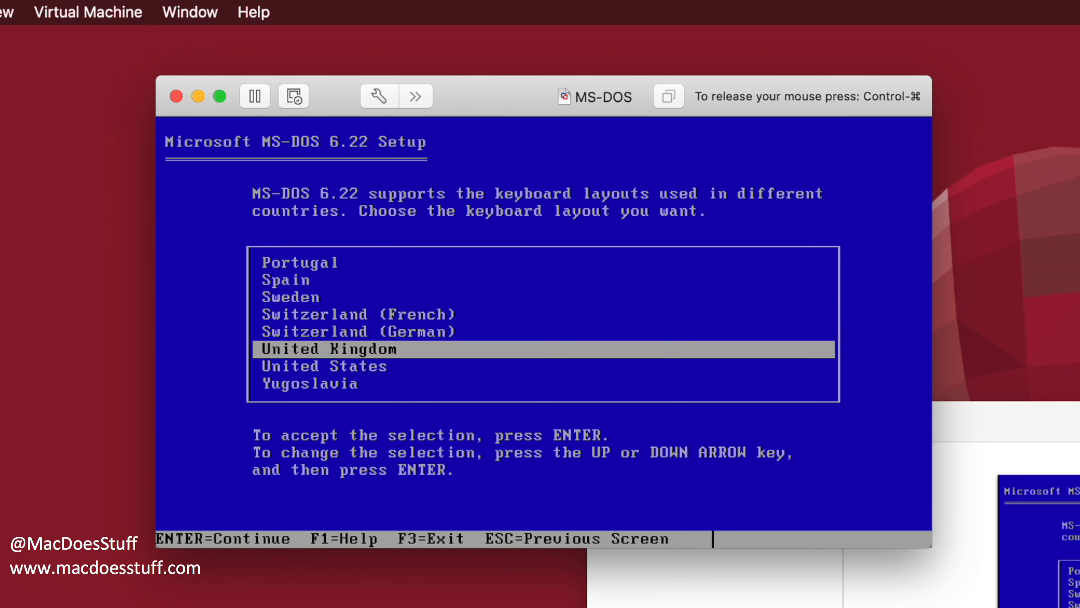
key(Return)
key(Return)
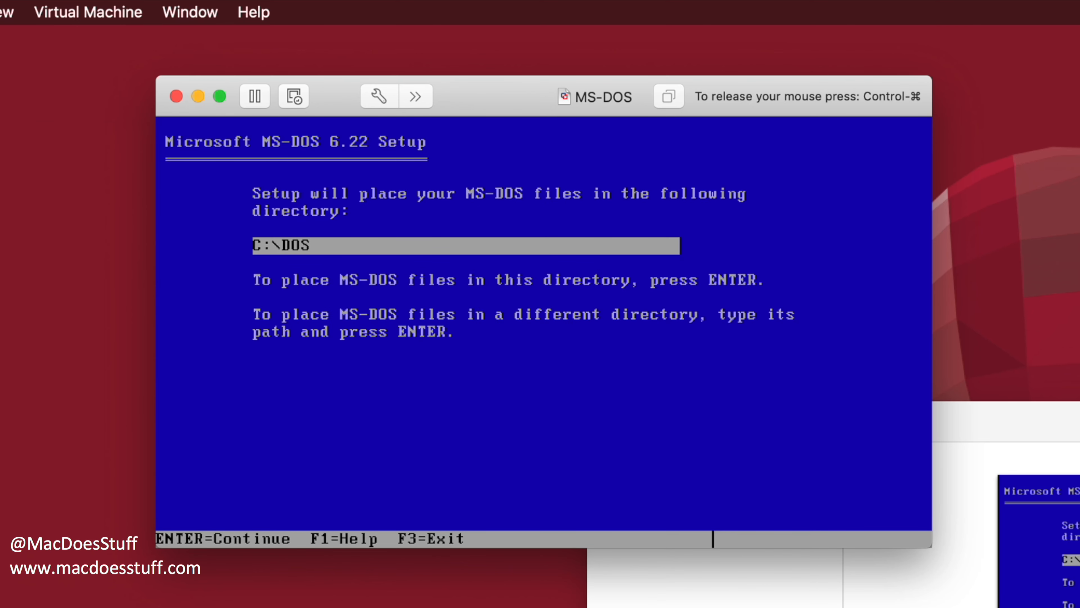
Accept C:\DOS as the installation directory, and supply Disk2.img in the virtual floppy drive to continue Setup.
key(Return)
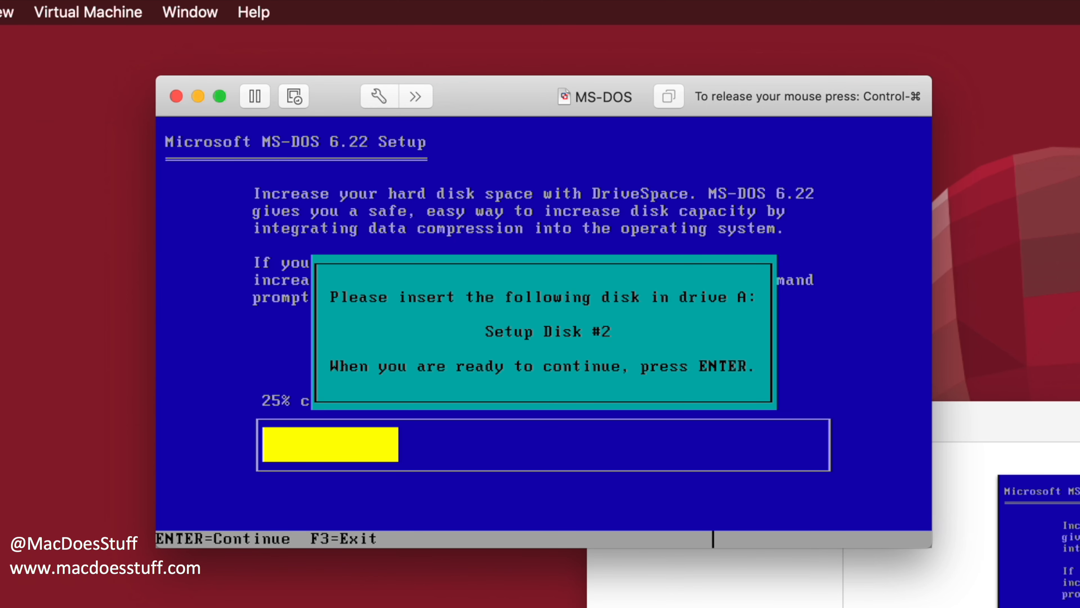
key(ctrl+super)
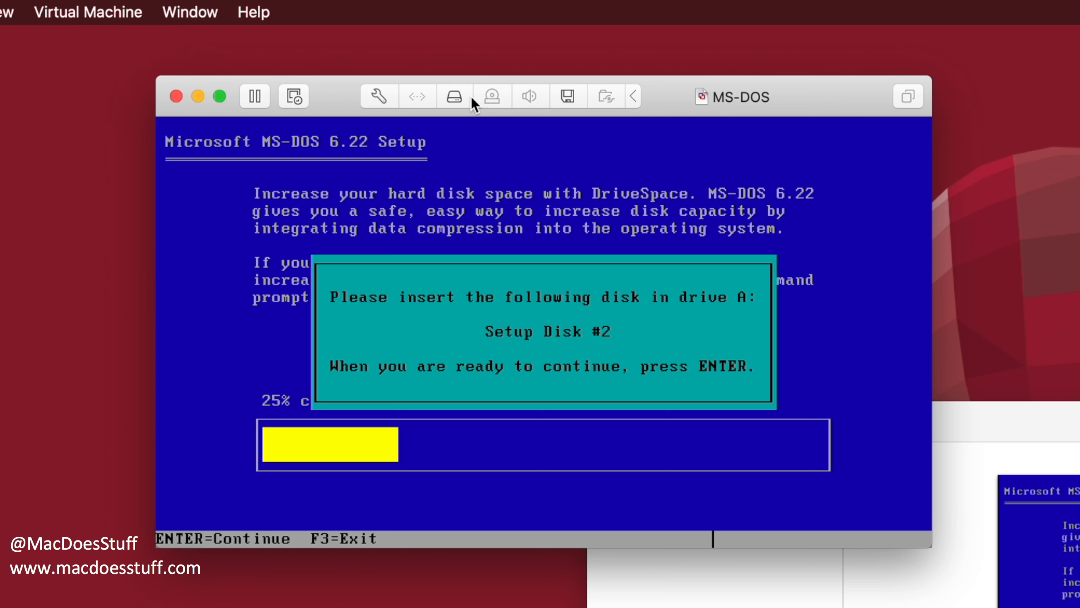
click(568, 96)
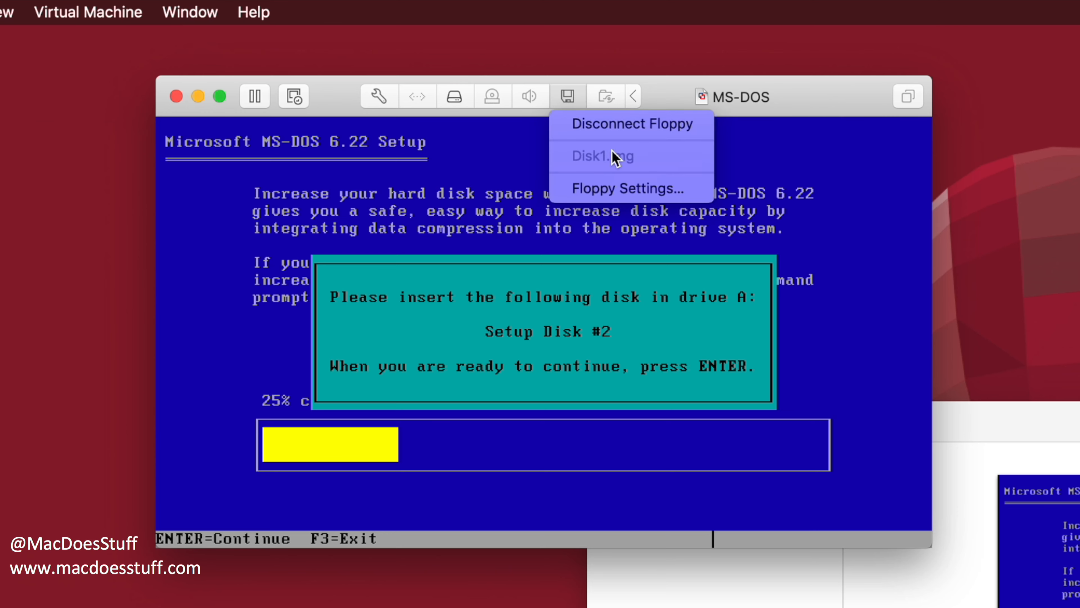
click(624, 189)
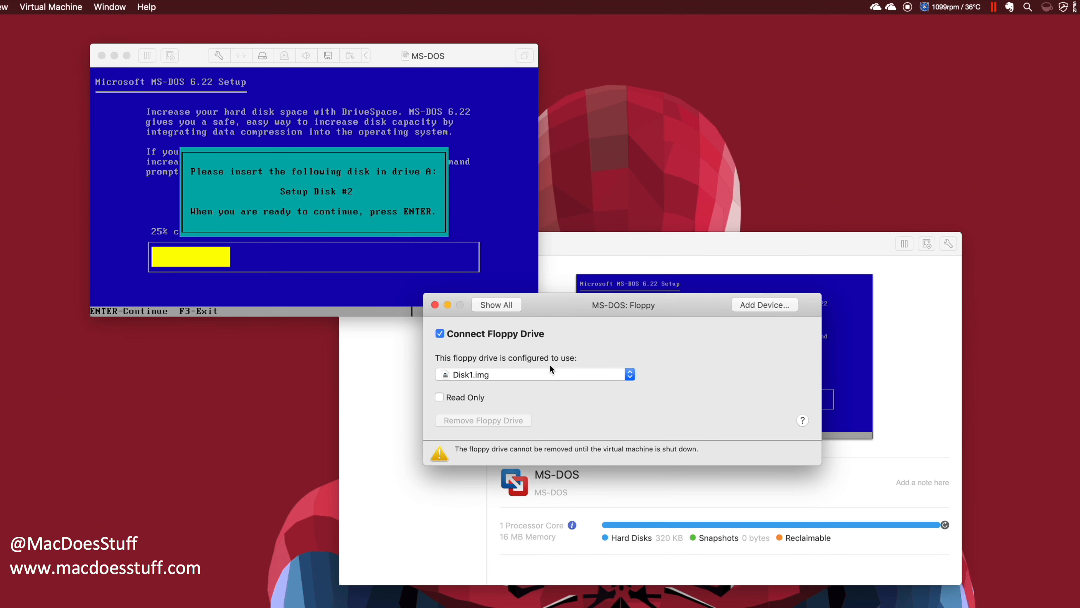
click(549, 373)
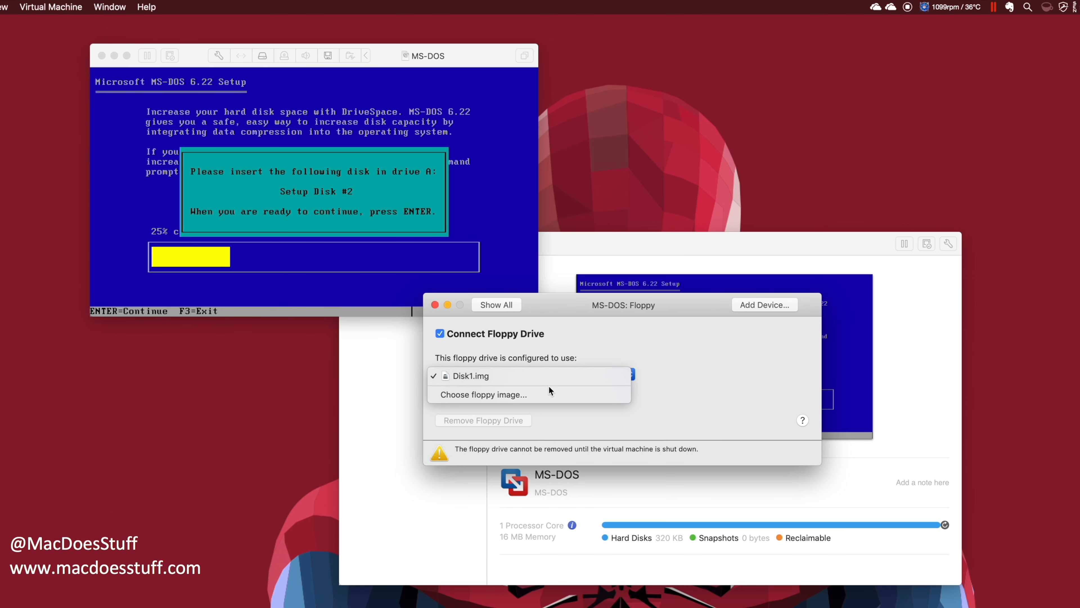
click(548, 394)
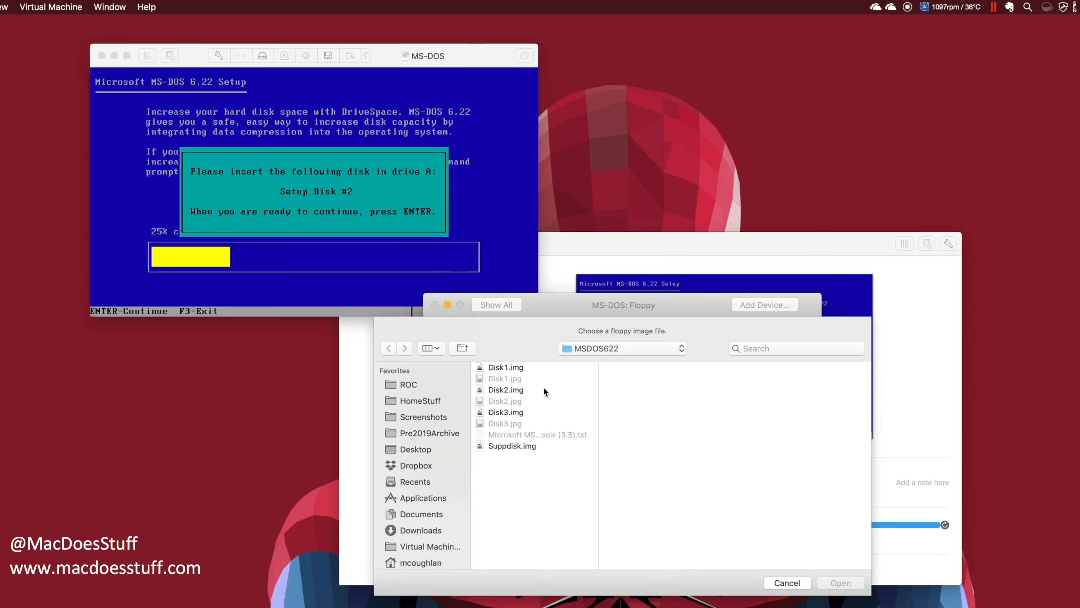
click(544, 390)
click(830, 587)
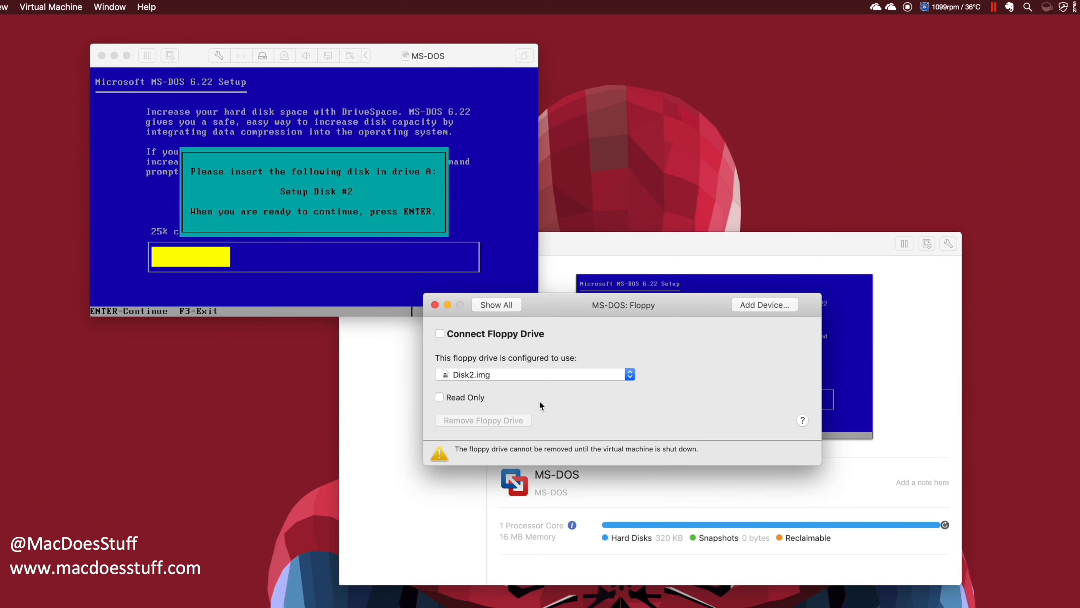
click(350, 241)
key(Return)
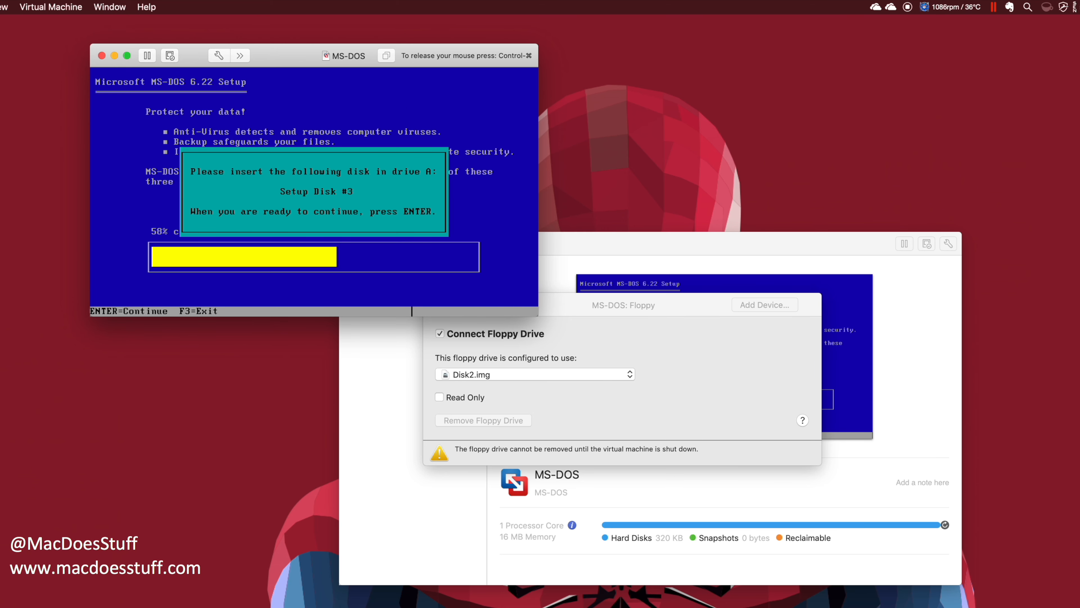
Load Disk3.img into the virtual floppy drive for Setup Disk #3 and continue the installation.
key(ctrl+super)
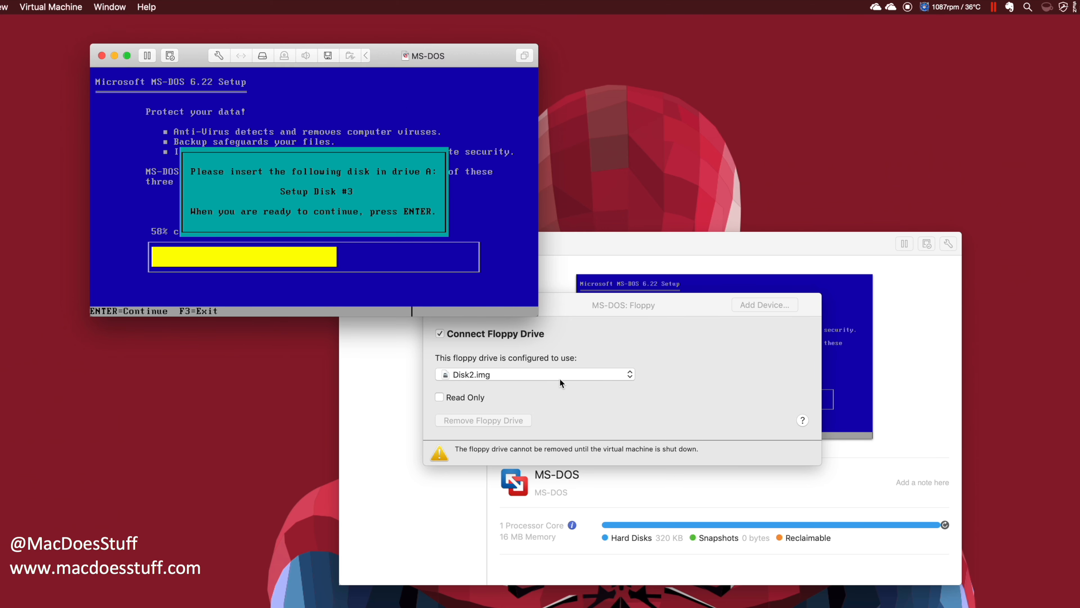
click(621, 375)
click(620, 393)
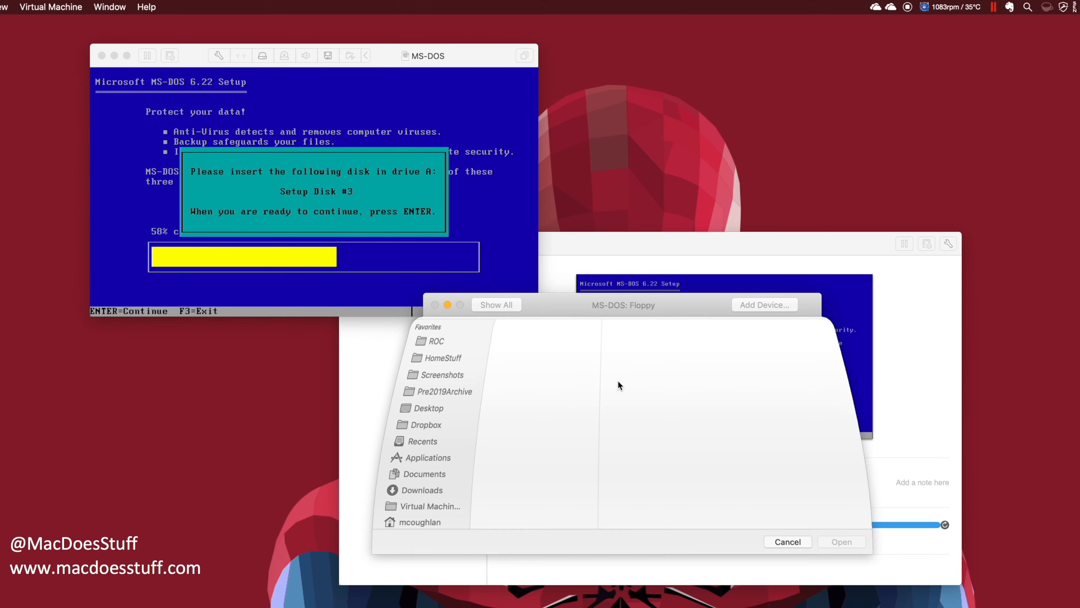
click(563, 413)
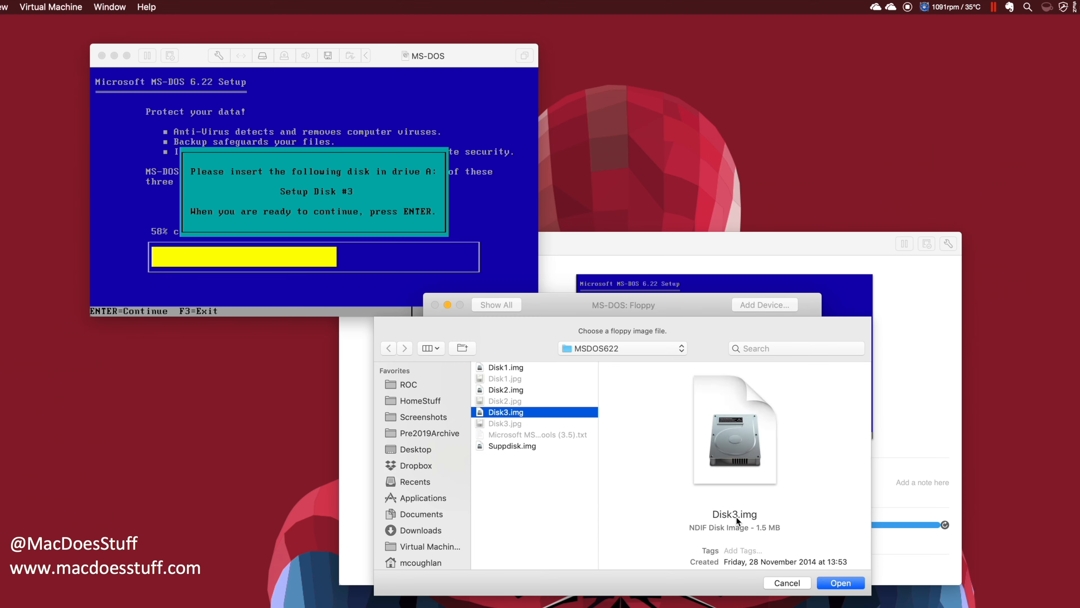
click(840, 582)
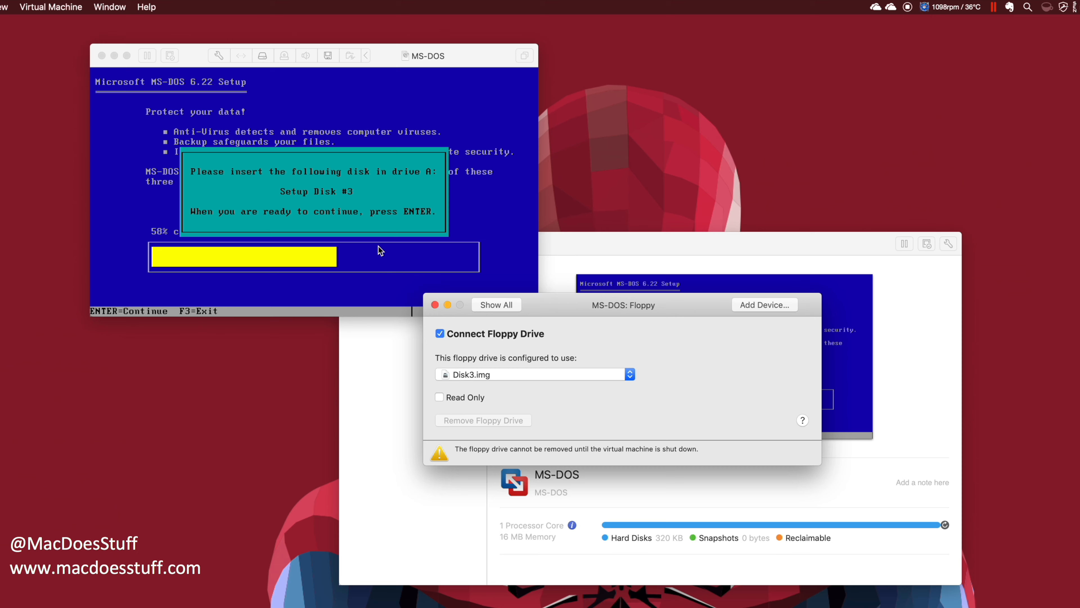
click(380, 251)
key(Return)
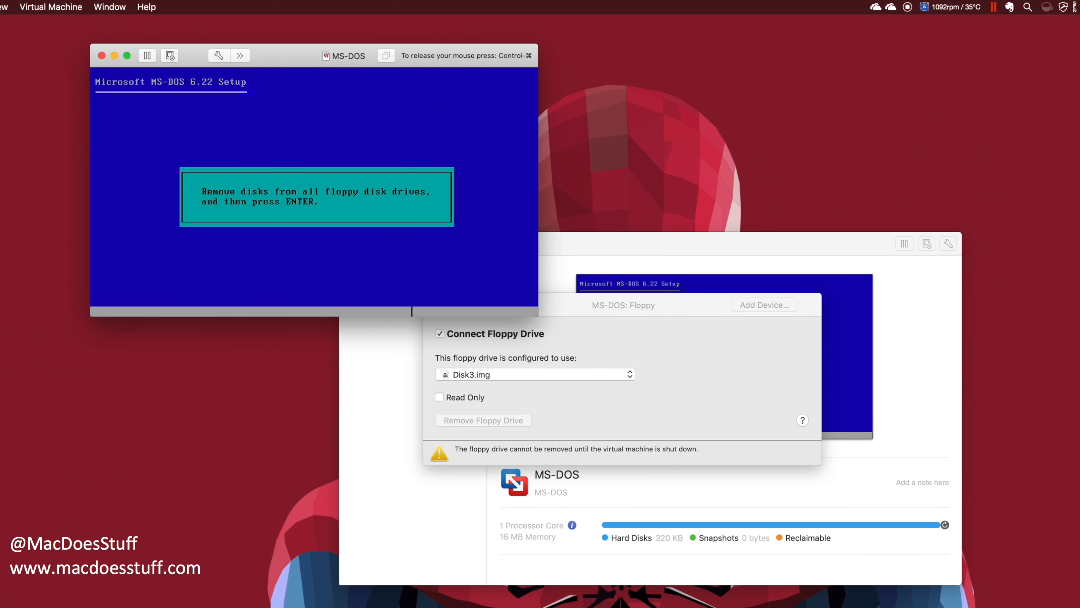
Disconnect the virtual floppy drive, and finish MS-DOS Setup with a restart.
key(ctrl+super)
click(524, 352)
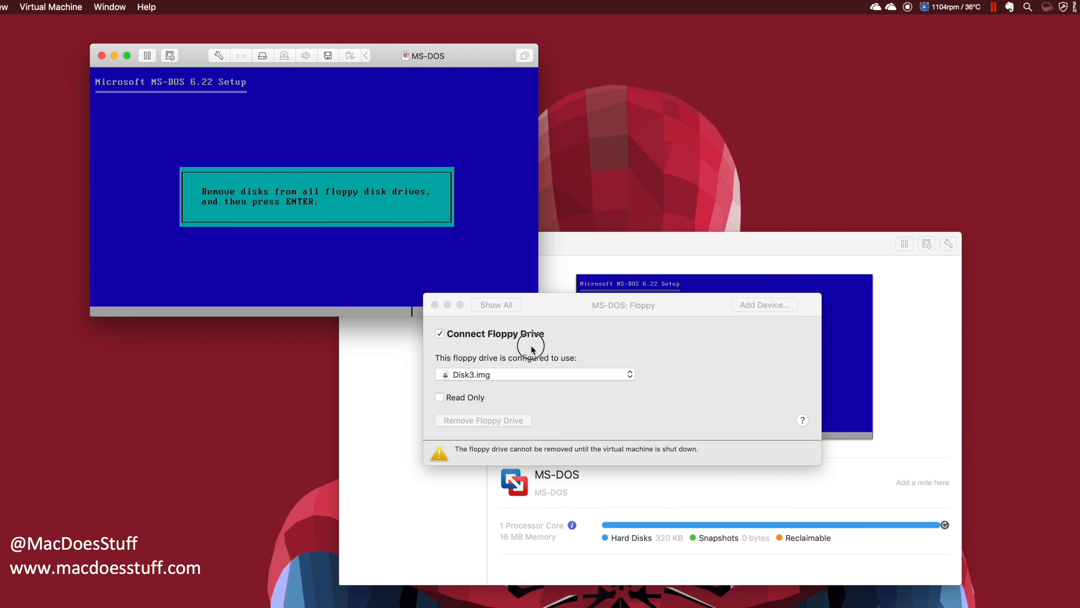
click(458, 335)
click(414, 214)
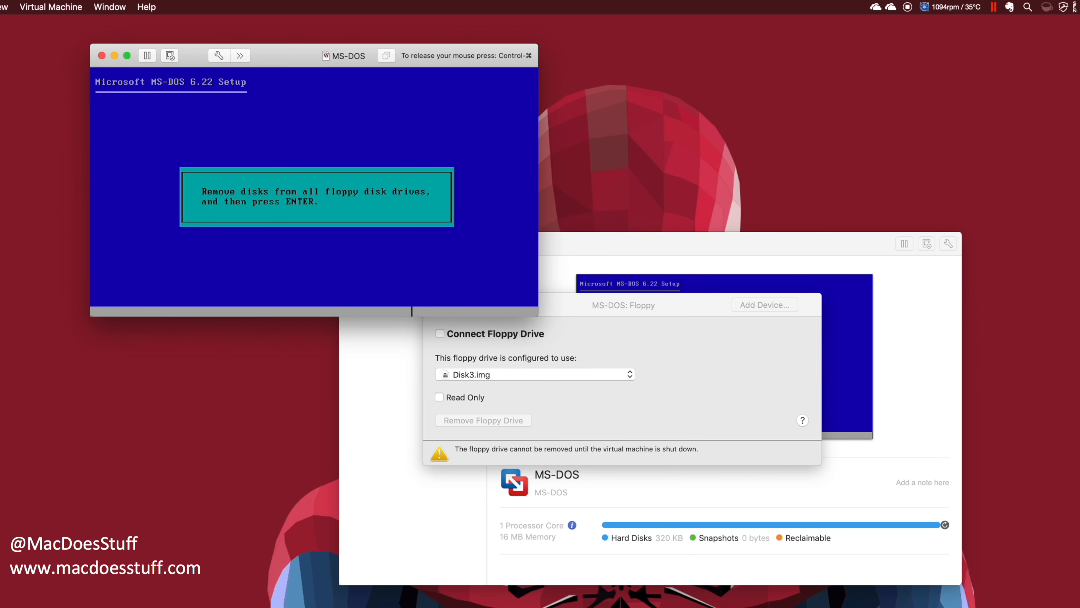
key(Return)
key(Return)
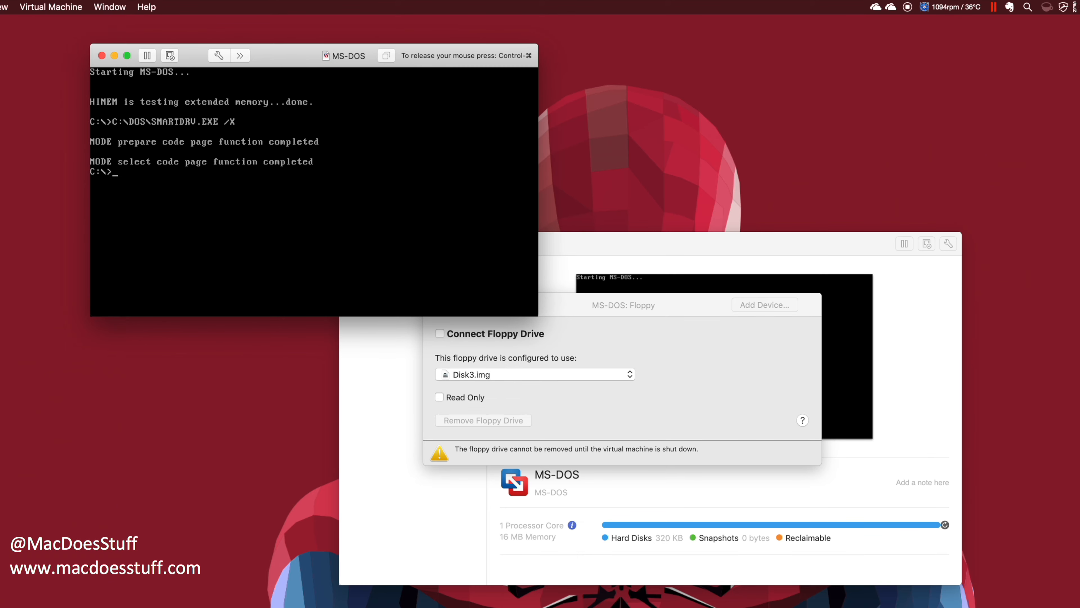
Check the installed MS-DOS version with ver and list the root of drive C with dir.
text(ver)
key(Return)
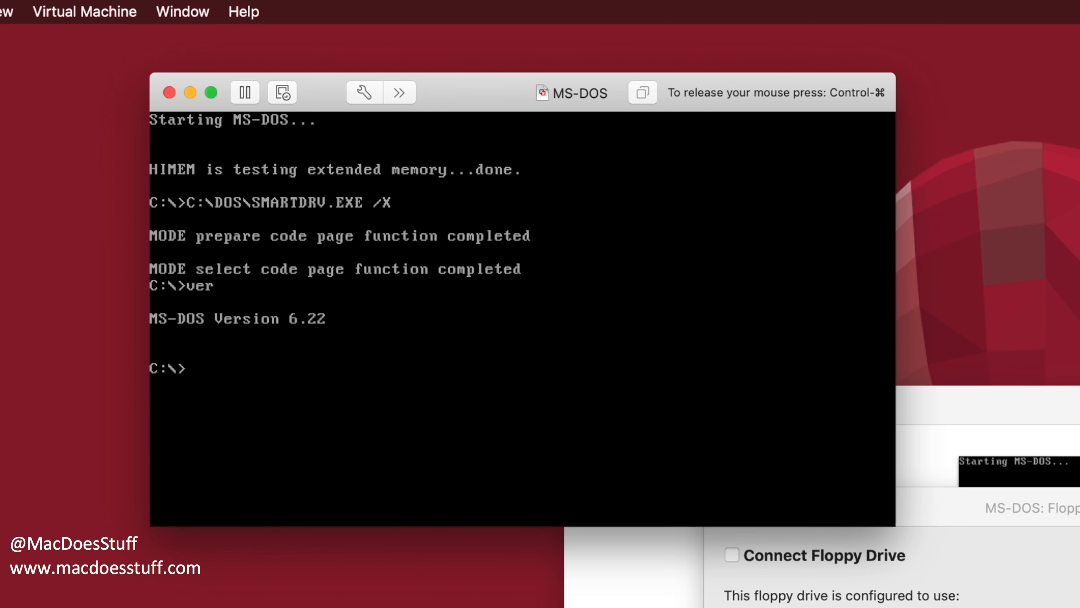
text(dir)
key(Return)
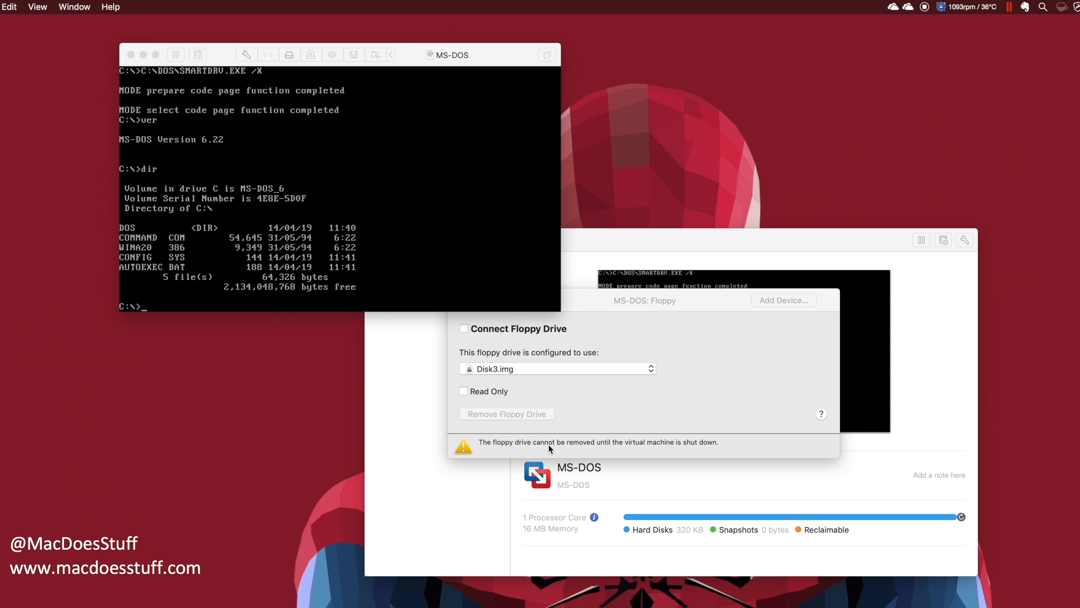
Change to the DOS directory on drive C.
click(307, 175)
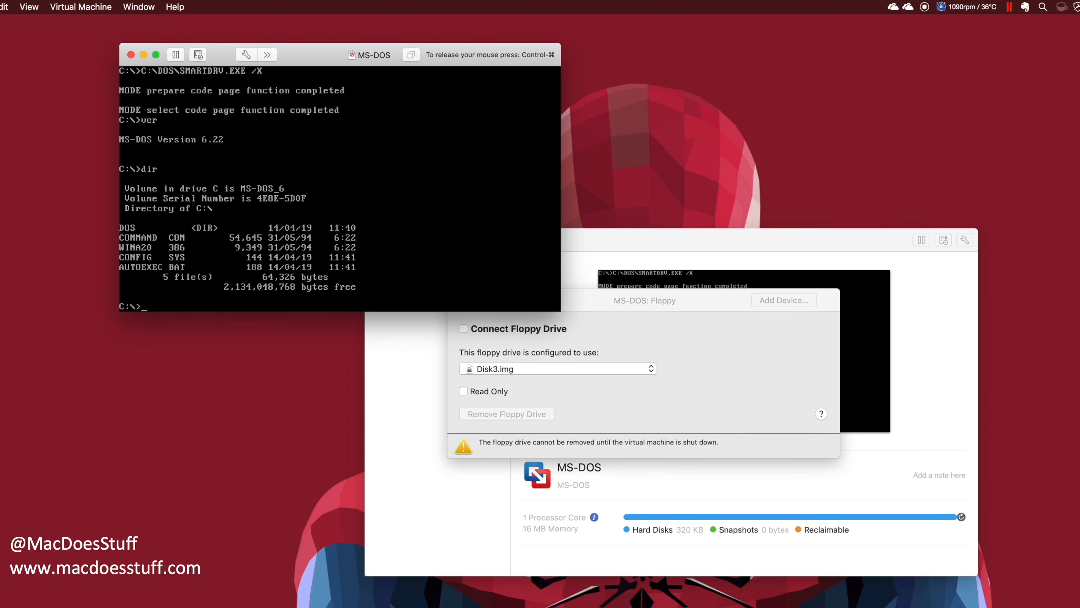
text(cd dos)
key(Return)
Set the virtual floppy drive to use Disk1.img and connect it.
key(ctrl+super)
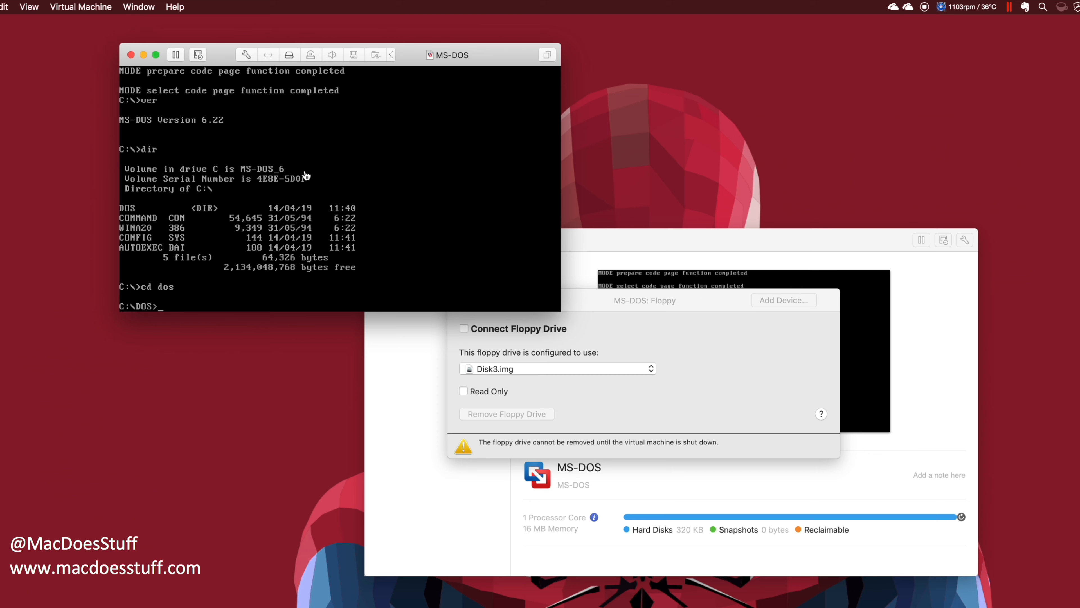
click(619, 407)
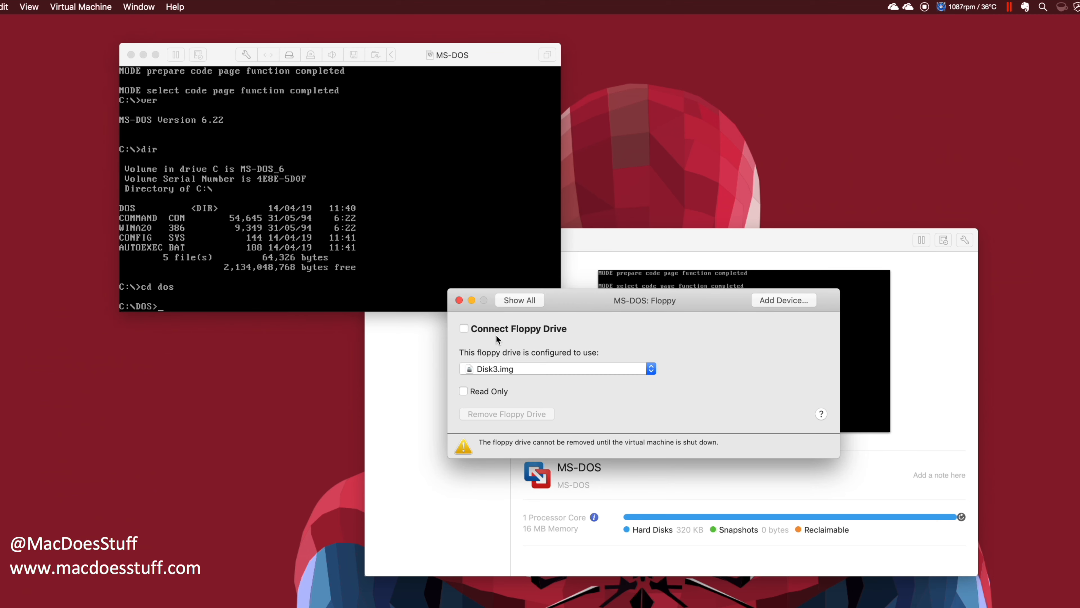
click(501, 370)
click(507, 390)
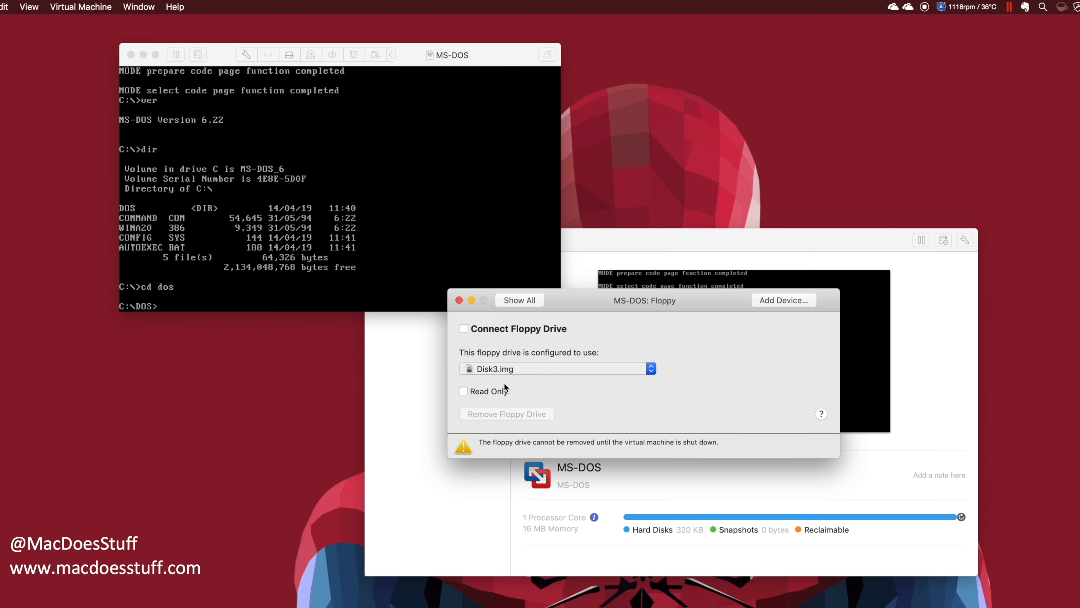
click(532, 364)
click(857, 573)
click(522, 329)
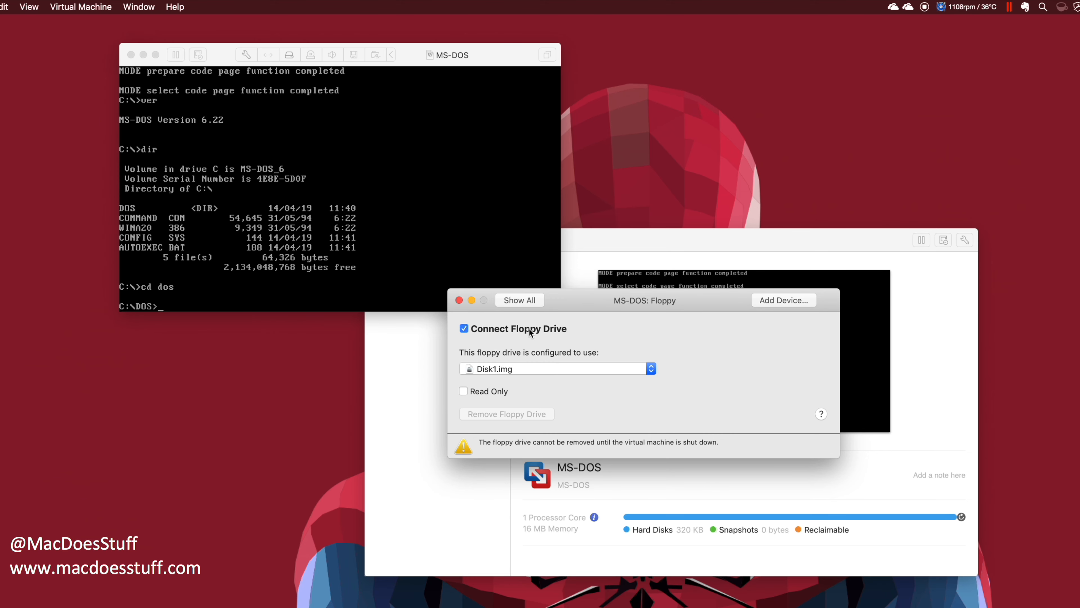
Switch the MS-DOS prompt to drive A and copy oakcdrom.sys to the current directory on drive C.
click(437, 244)
text(a)
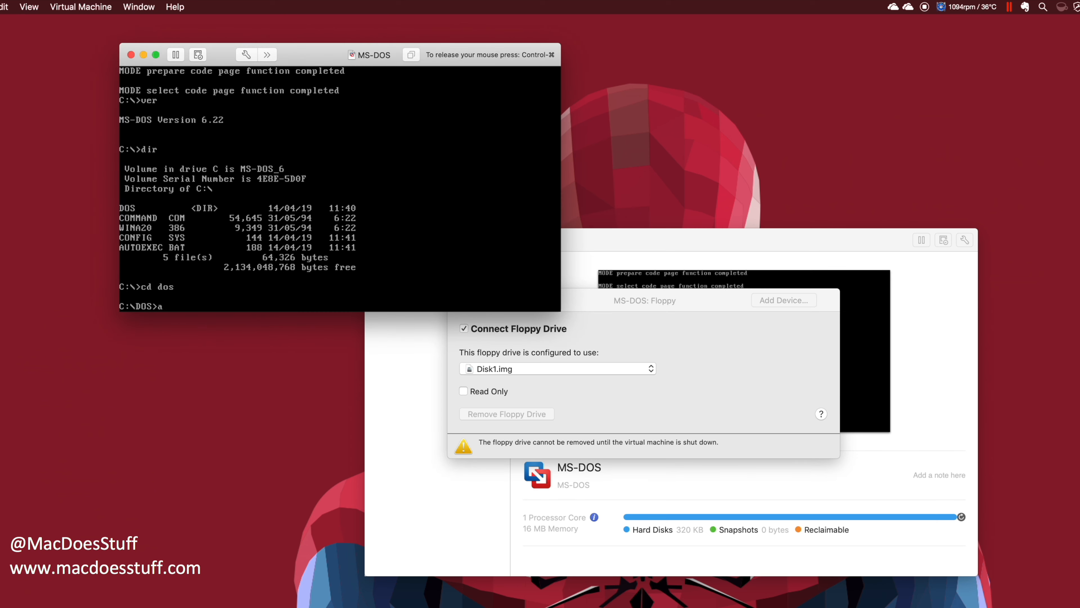
text(:)
key(Return)
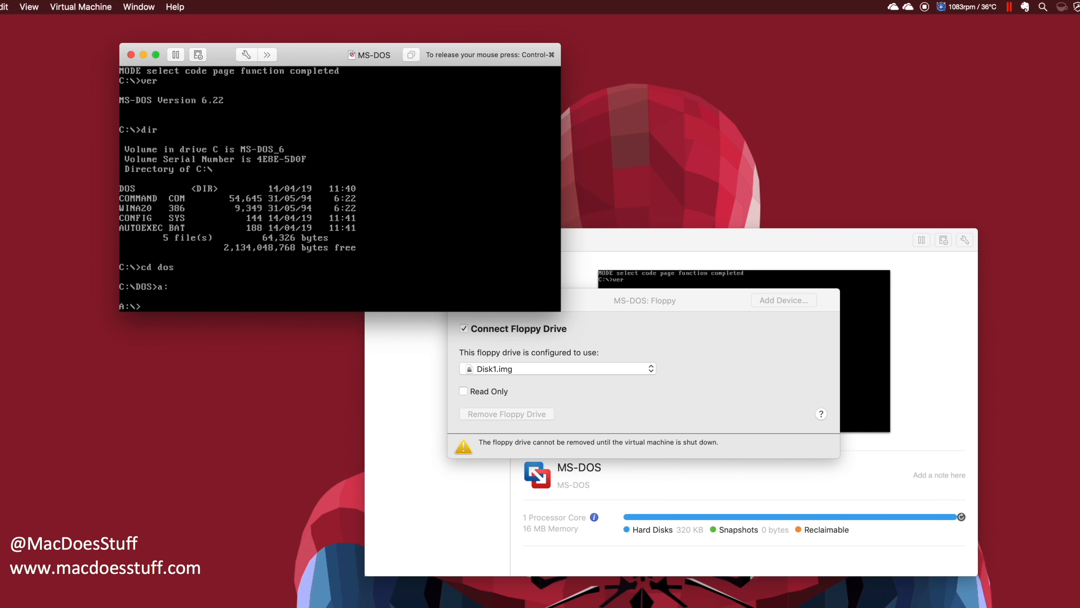
text(copy oakcdrom.sys c:)
key(Return)
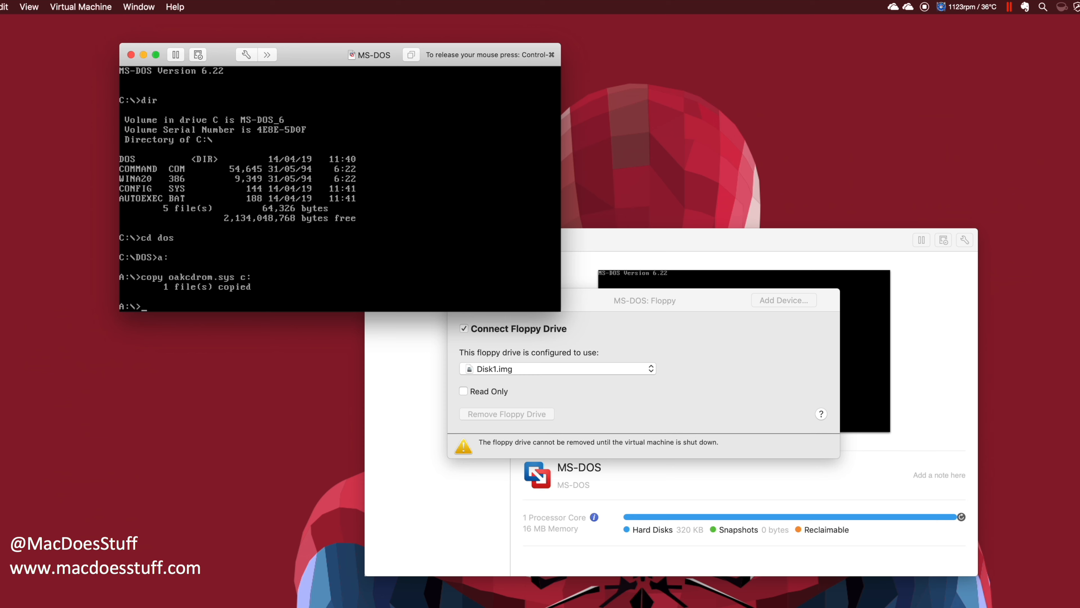
Switch back to drive C and list oakcdrom.sys in the DOS directory.
text(c:)
key(Return)
text(dir oa)
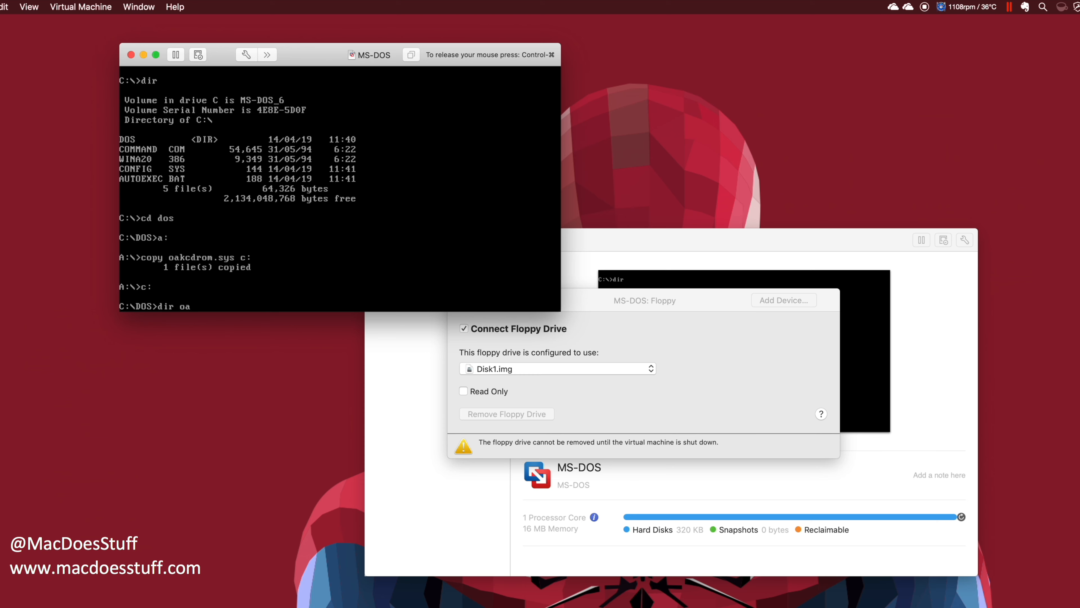
text(kcdrom.sys)
key(Return)
Edit config.sys in the root directory, adding the line DEVICE=C:\DOS\OAKCDROM.SYS /D:mscd001 below the HIMEM.SYS line.
text(cd ..)
key(Return)
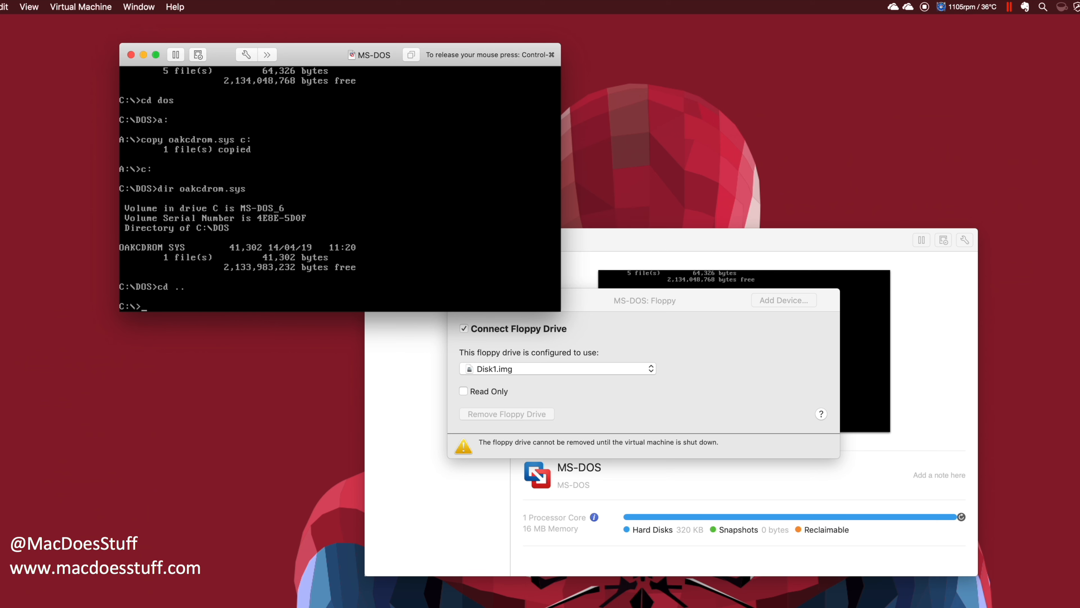
text(edit config.sys)
key(Return)
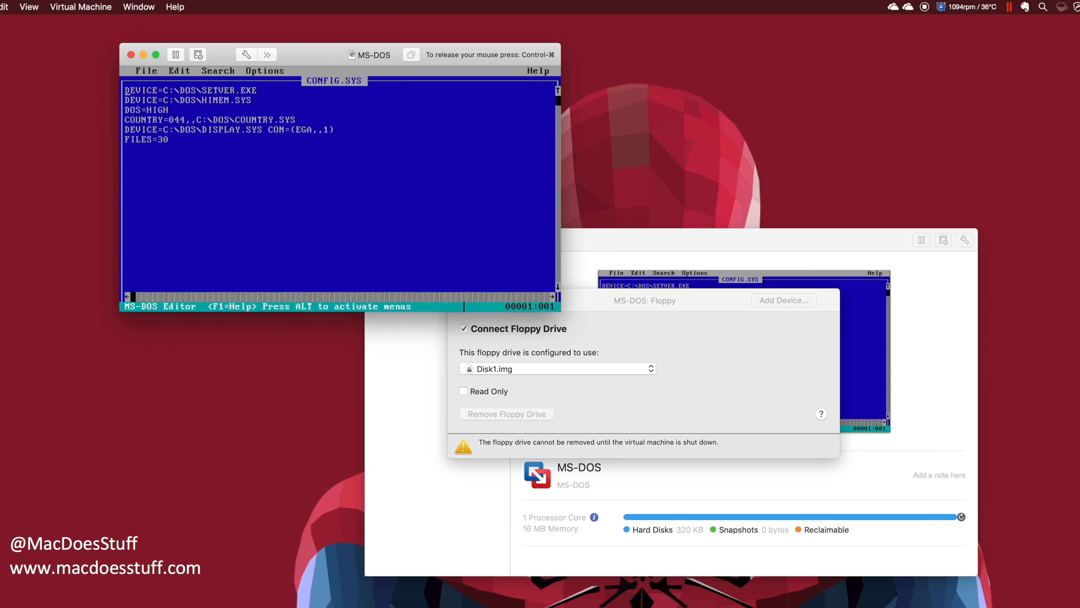
key(Down)
key(Down)
key(Caps_Lock)
key(Return)
key(Up)
text(DEVICE+)
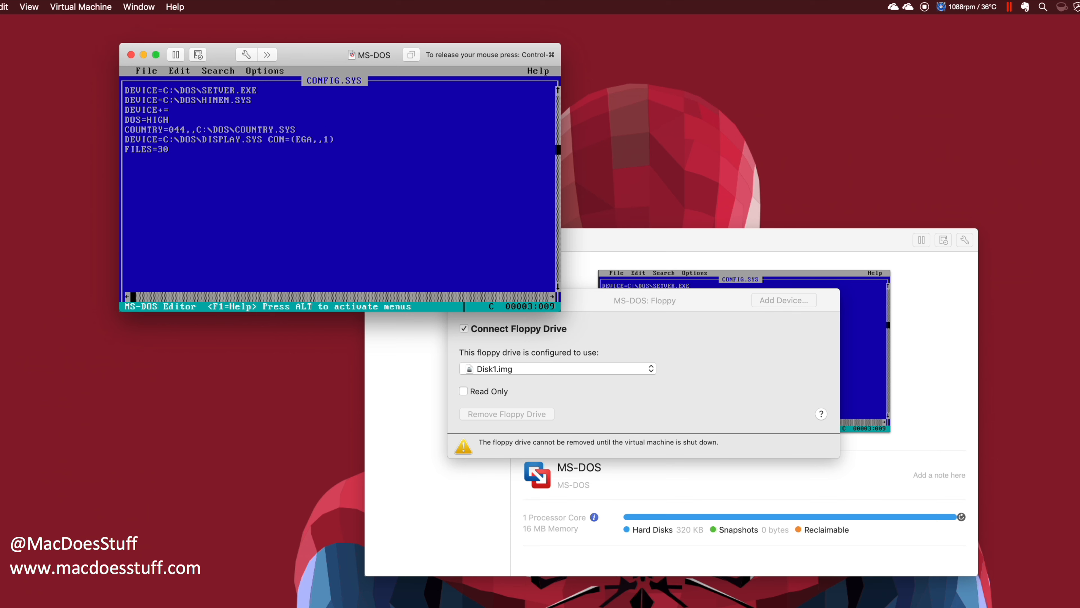
text(C:\)
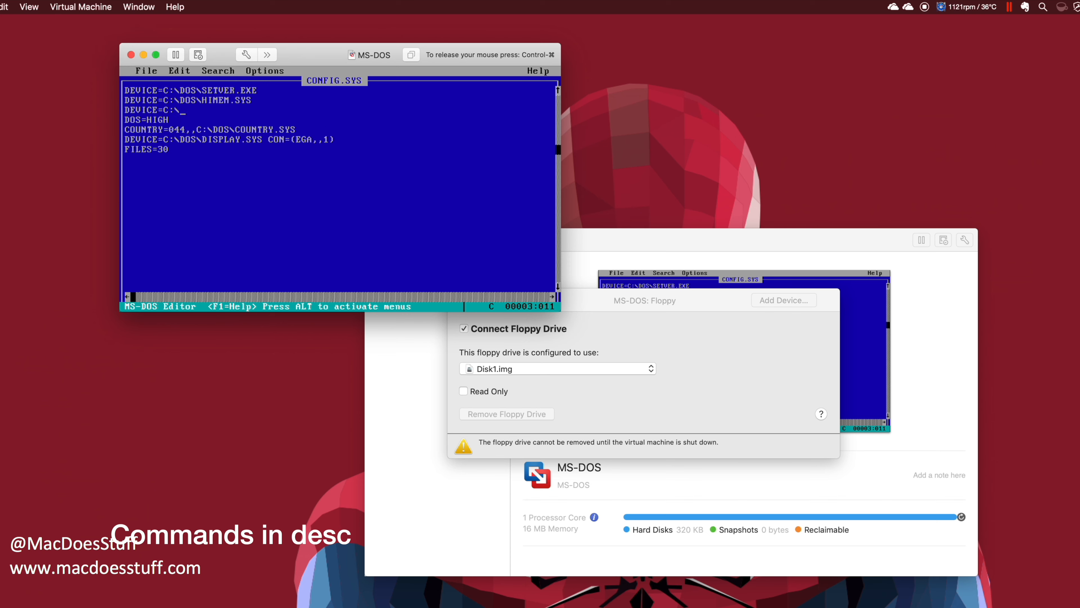
text(DOS\OAKCDROM.SYS /D:mscd001)
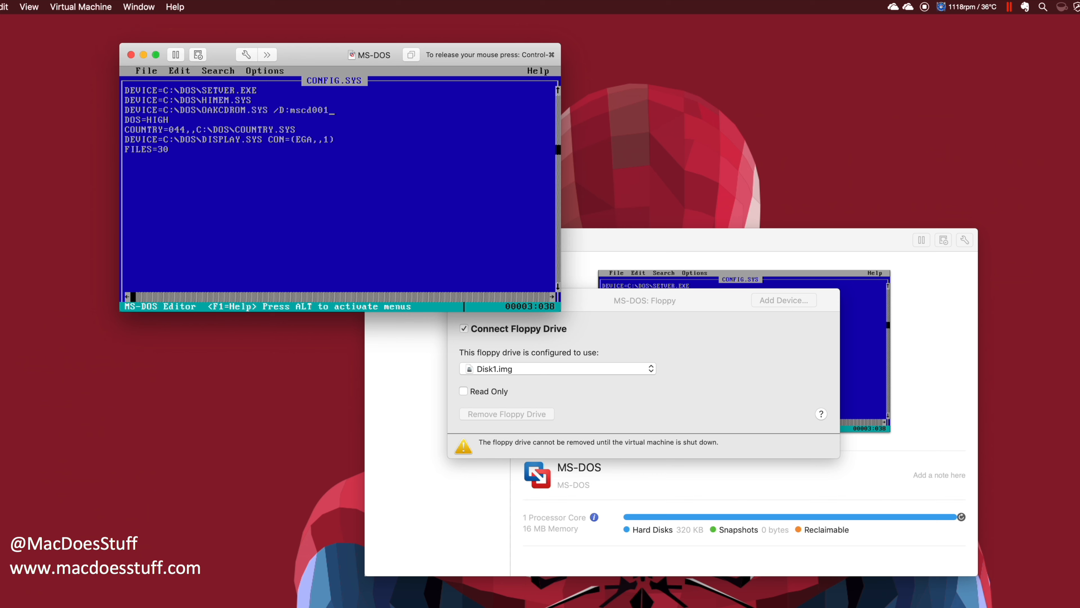
Extend the DOS=HIGH line in config.sys to DOS=HIGH,UMB.
key(Down)
key(Down)
key(Left)
key(Left)
key(Left)
key(Left)
key(Left)
key(Left)
key(Left)
key(Left)
key(Left)
key(Left)
key(Left)
key(Left)
key(Left)
key(Left)
key(Left)
key(Left)
key(Left)
key(Left)
key(Left)
key(Left)
key(Up)
key(Up)
key(Down)
key(Left)
text(,UMB)
Delete the COUNTRY and DISPLAY.SYS lines from config.sys.
key(Down)
key(Left)
key(Left)
key(Left)
key(Left)
key(Left)
key(Left)
key(Left)
key(Left)
key(shift+Down)
key(shift+Down)
key(Delete)
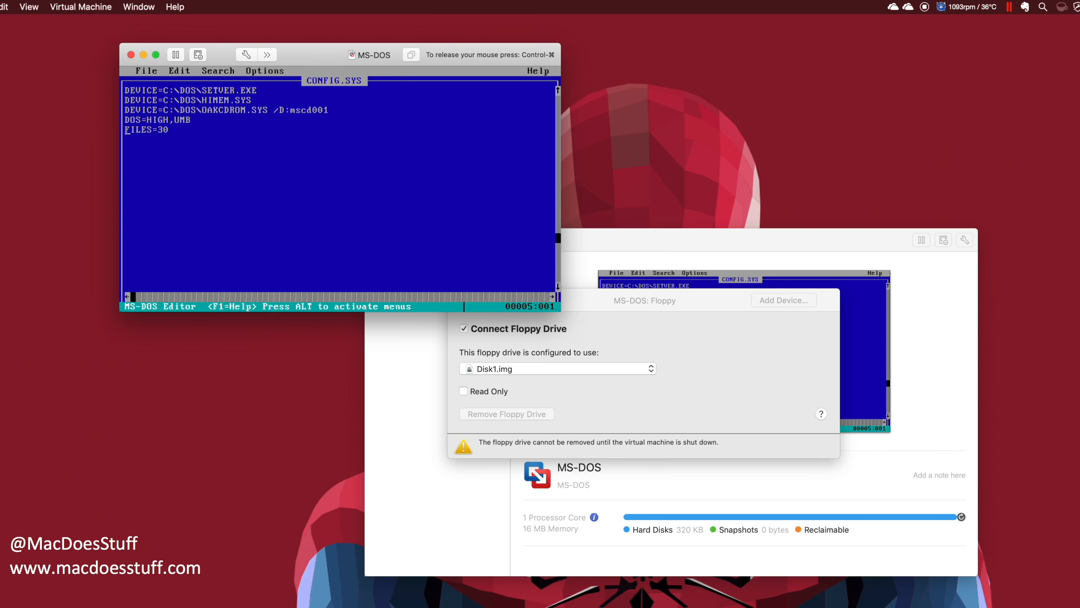
Save config.sys and exit the MS-DOS Editor to the command prompt.
key(alt+f)
key(s)
key(alt+f)
text(xedi)
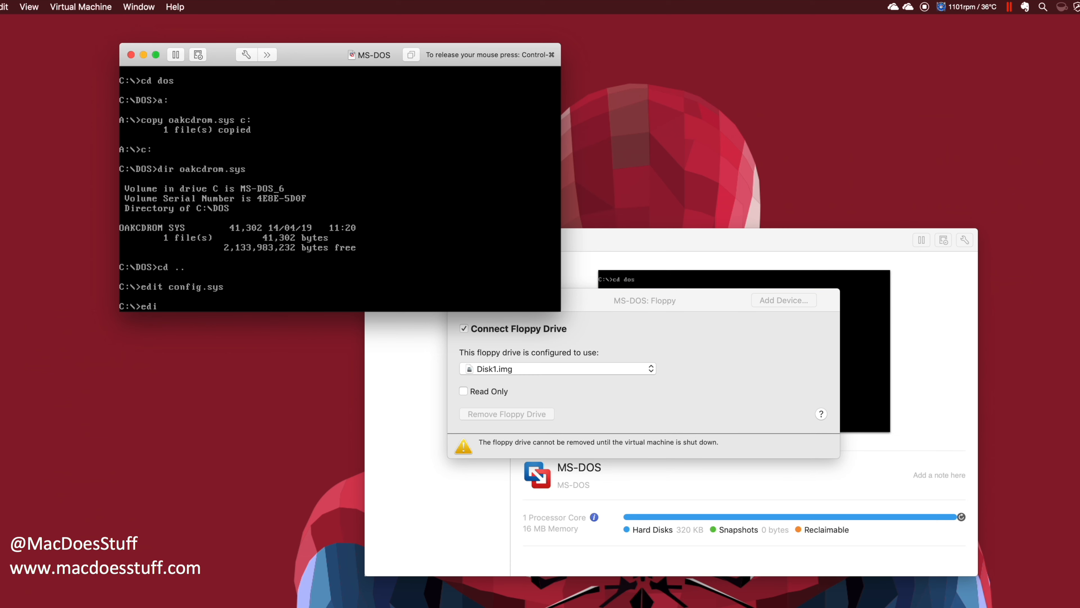
Edit autoexec.bat, adding the line MSCDEX /D:mscd001 below the KEYB line, and save the file.
text(t autoexec.bat)
key(Return)
key(Down)
key(Down)
key(Down)
key(Down)
key(Down)
key(Down)
key(Down)
key(Down)
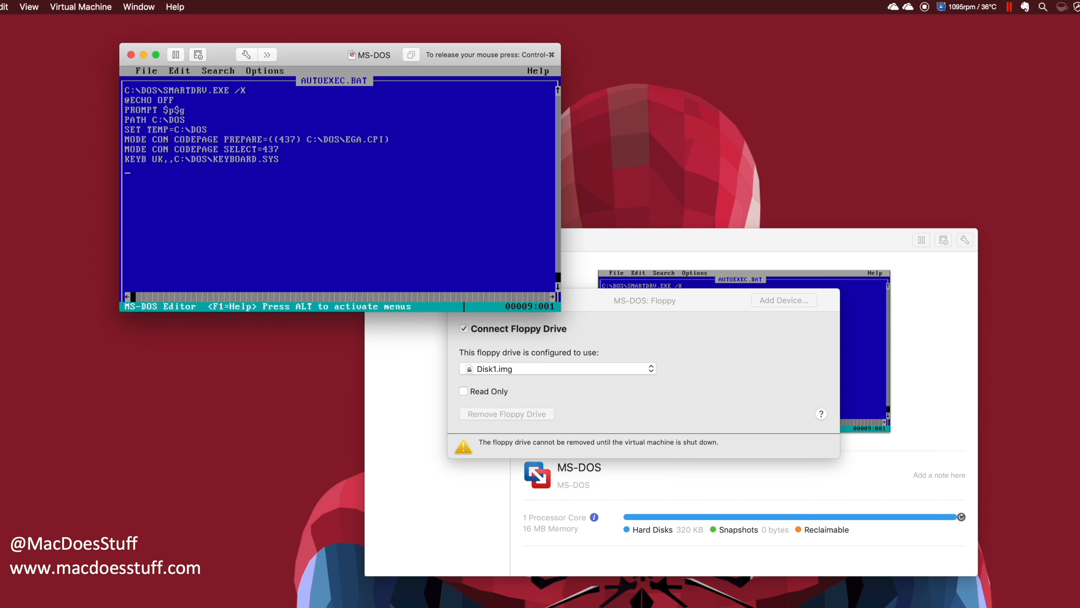
text(MSCDEX /D:ms)
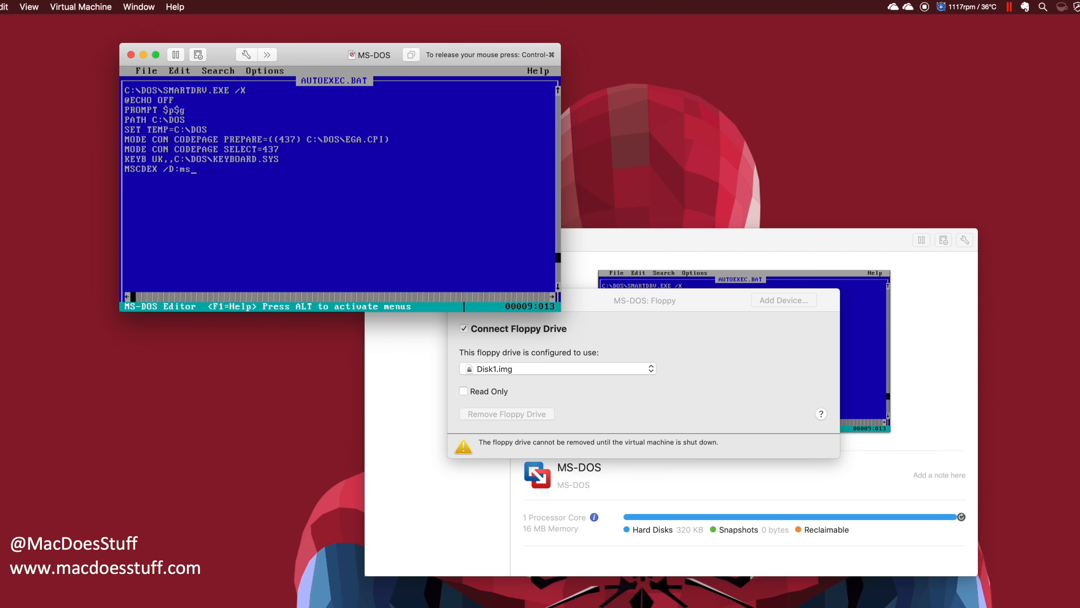
text(cd001)
key(Return)
key(alt+f)
key(s)
key(alt)
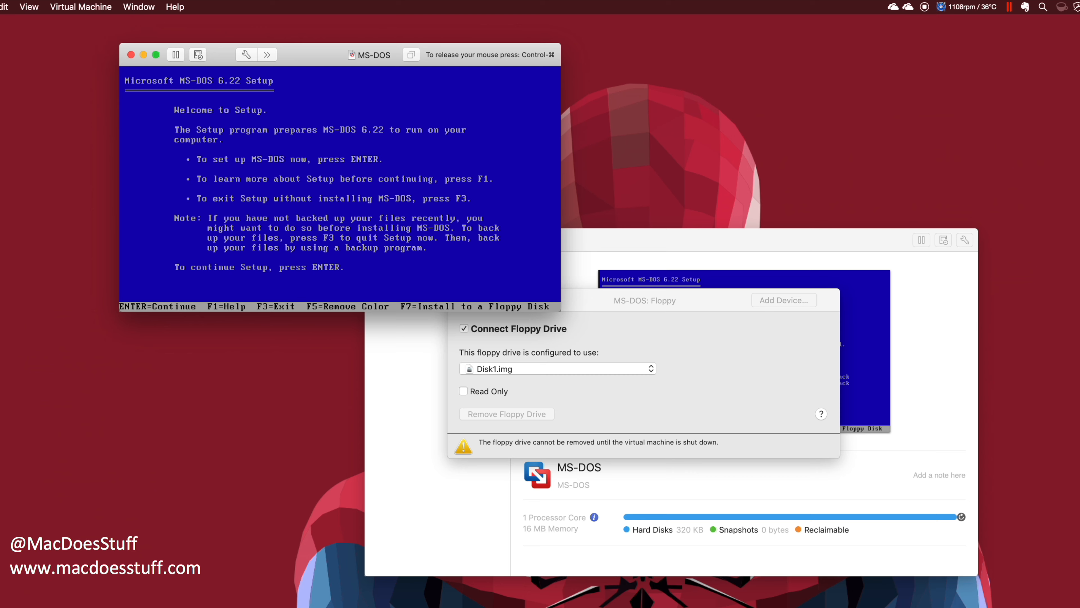
Disconnect the virtual floppy drive and restart the virtual machine from its hard disk.
key(ctrl+super)
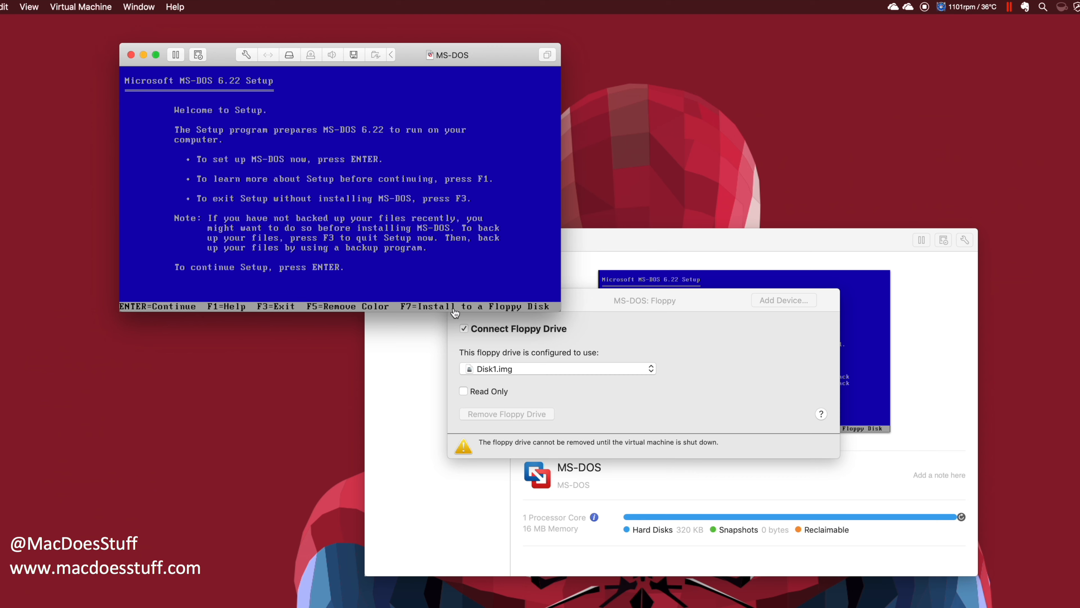
click(498, 329)
click(425, 255)
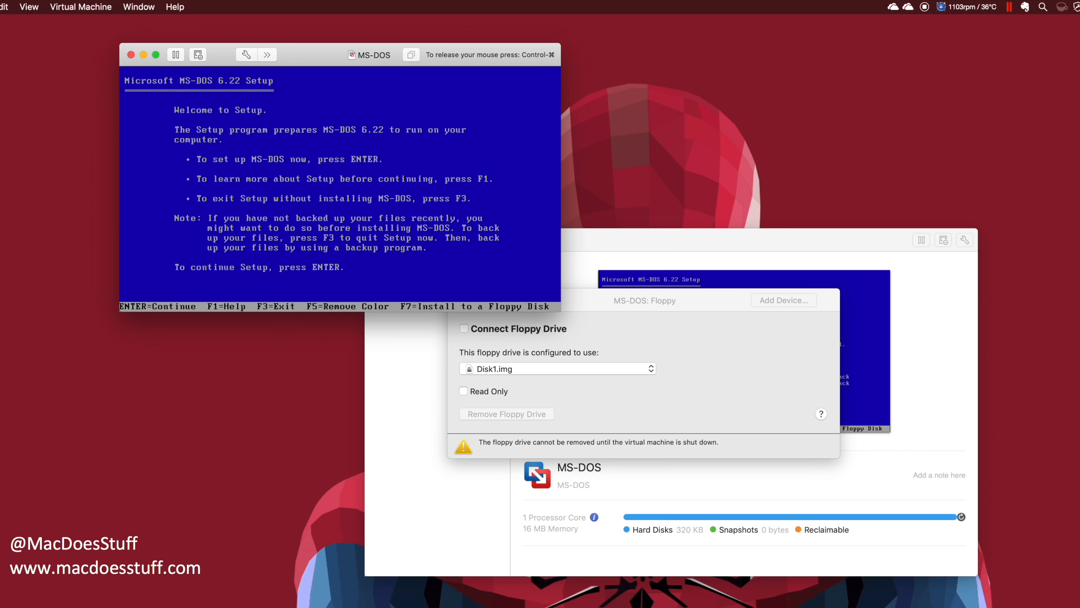
key(ctrl+alt+Delete)
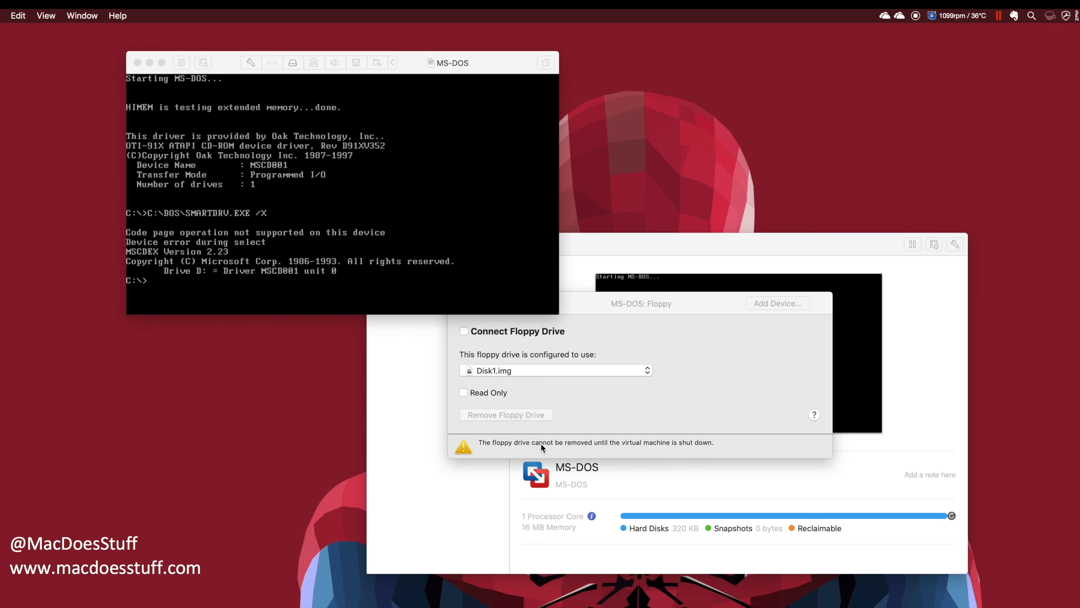
Set the virtual machine's CD/DVD drive to use the Windows311.iso image and connect the drive.
click(622, 307)
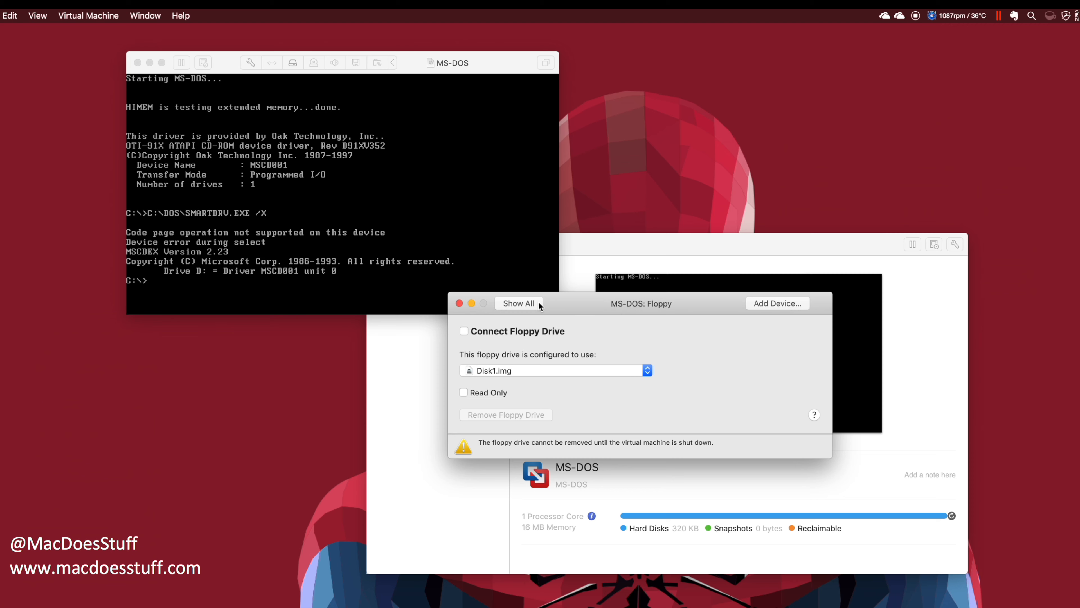
click(529, 302)
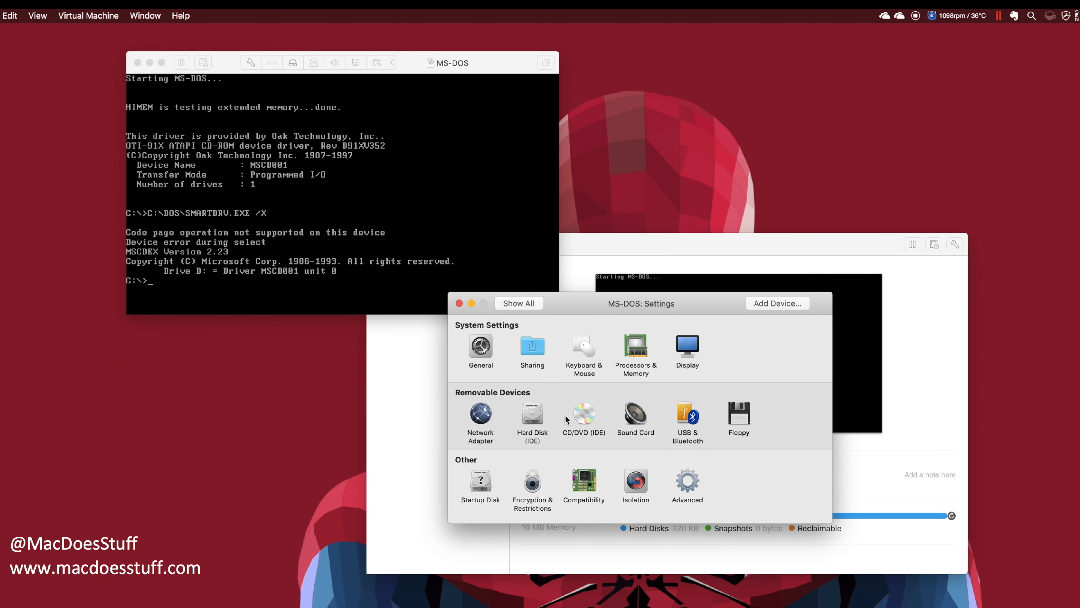
click(584, 413)
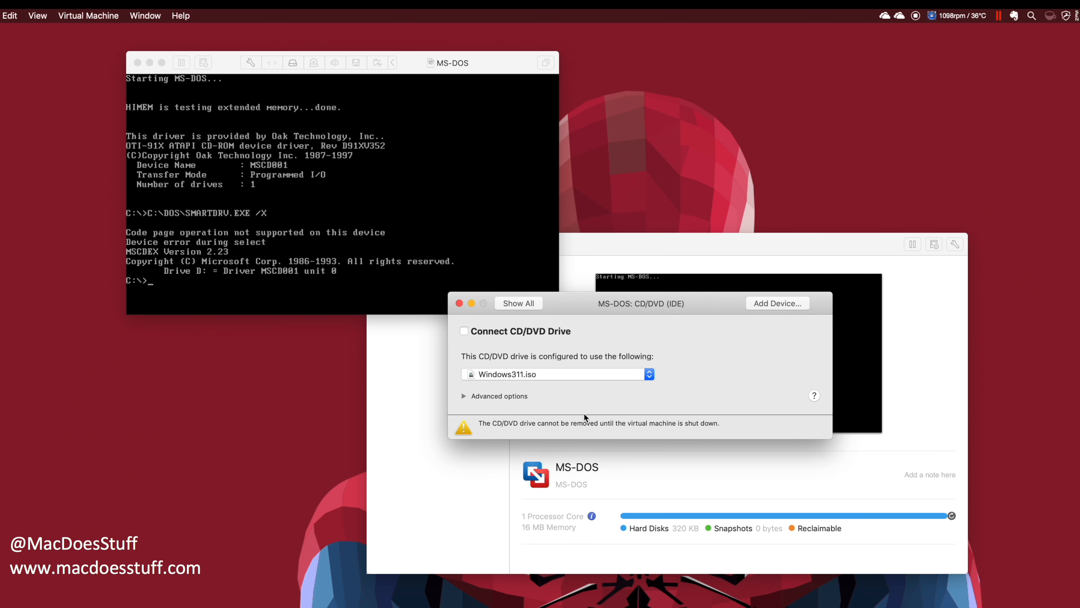
click(511, 373)
click(513, 384)
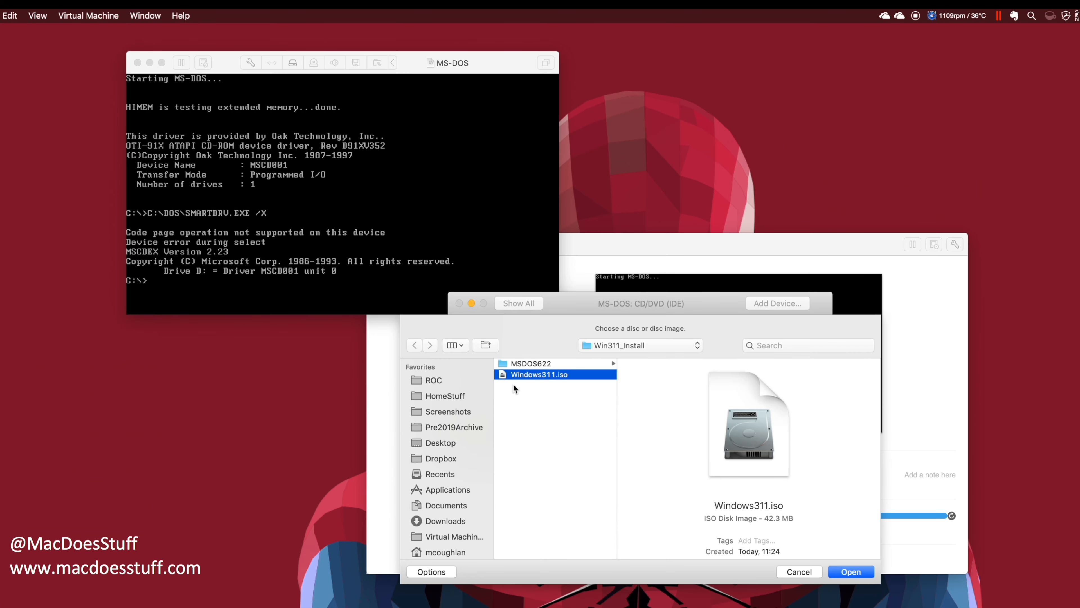
click(836, 572)
click(502, 332)
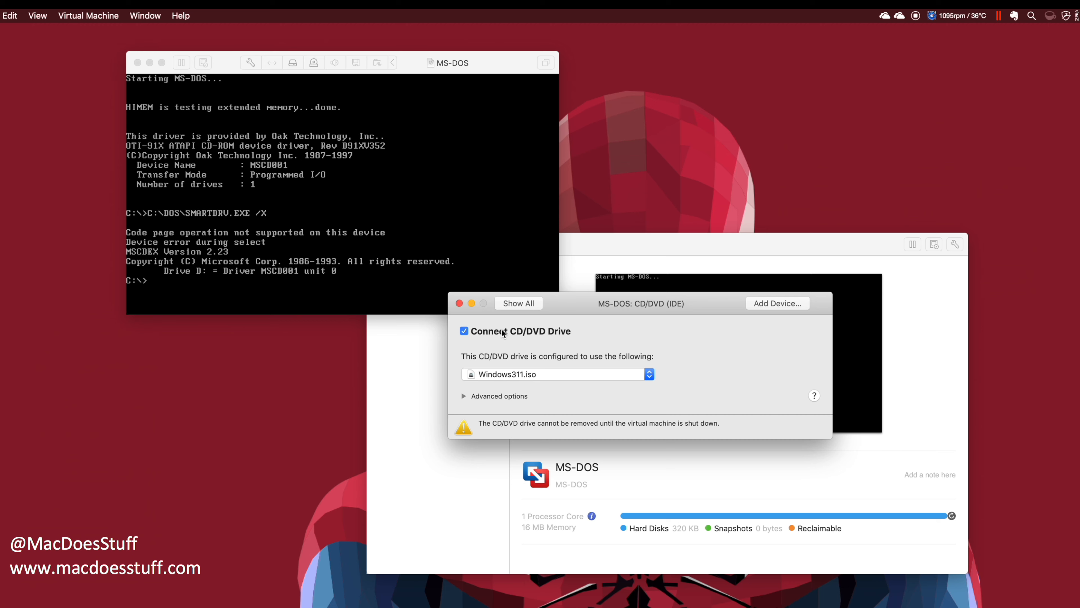
Switch to drive D: at the MS-DOS prompt and list its files.
click(327, 229)
text(d:)
key(Return)
text(dir)
key(Return)
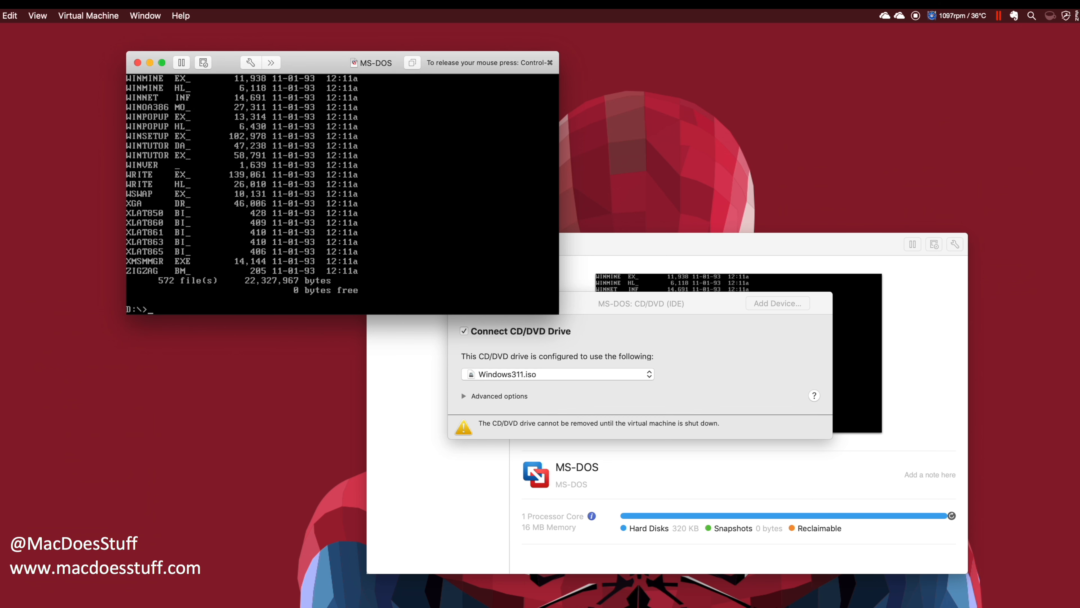
Run setup from drive D: and install Windows for Workgroups 3.11 with Express Setup.
text(setup)
key(Return)
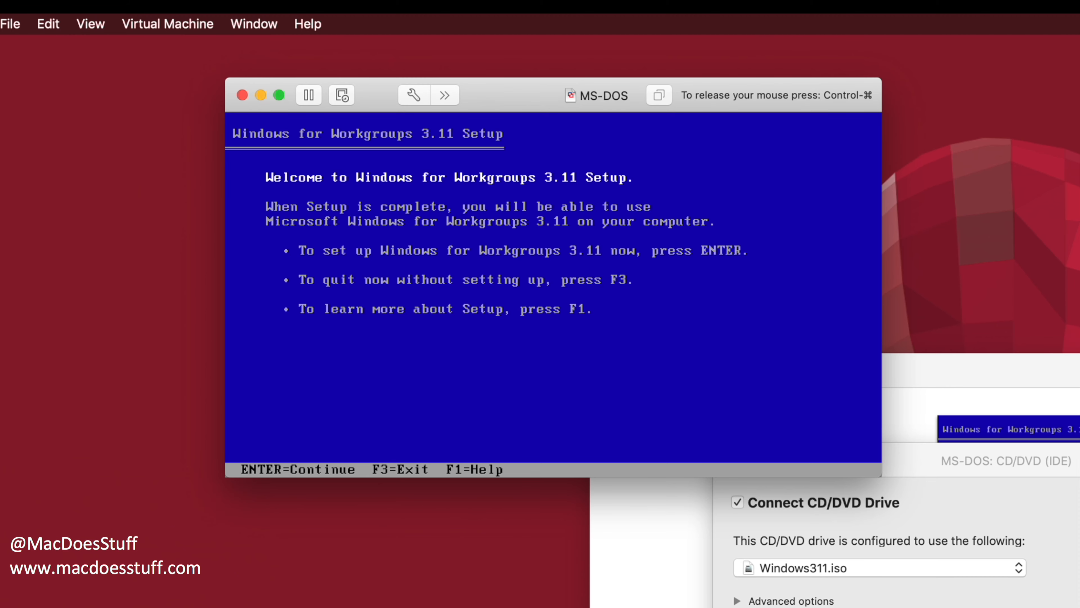
key(Return)
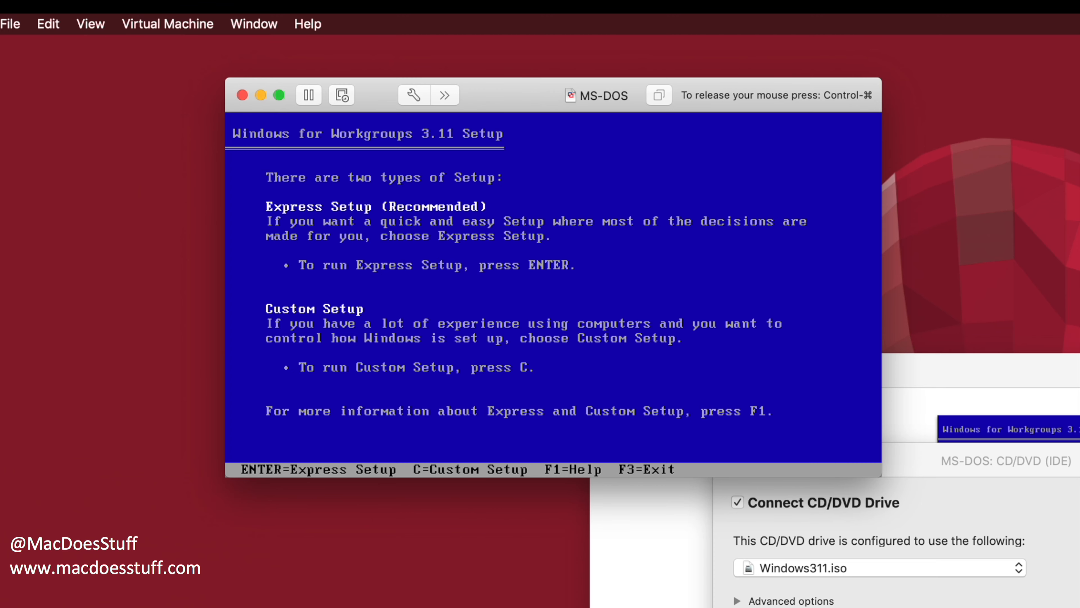
key(Return)
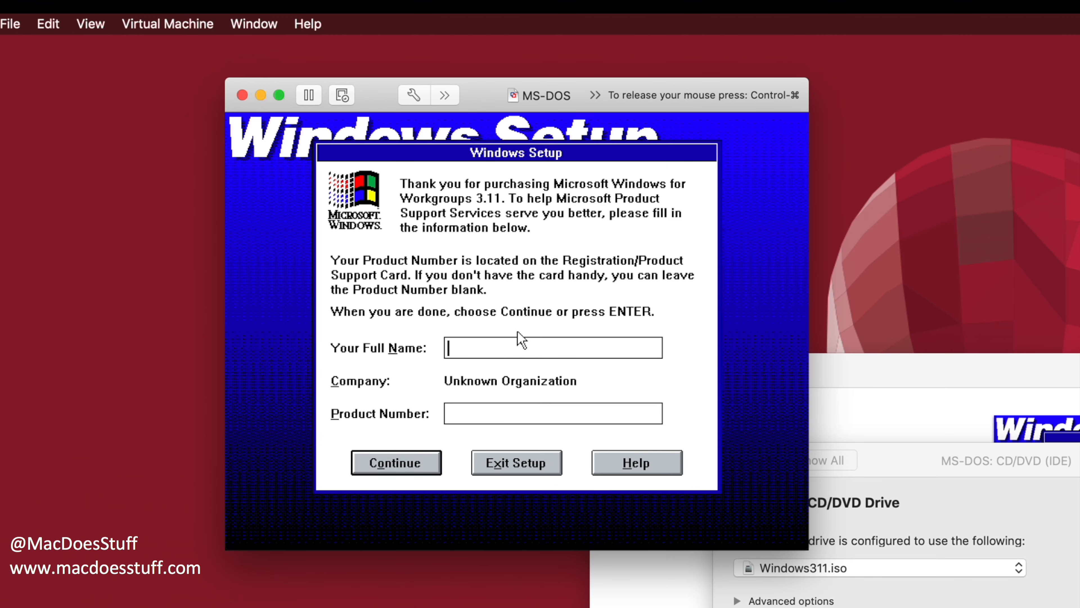
Enter the user's full name in Windows Setup, leave the product number blank, and confirm the registration information.
text(Mac)
key(Return)
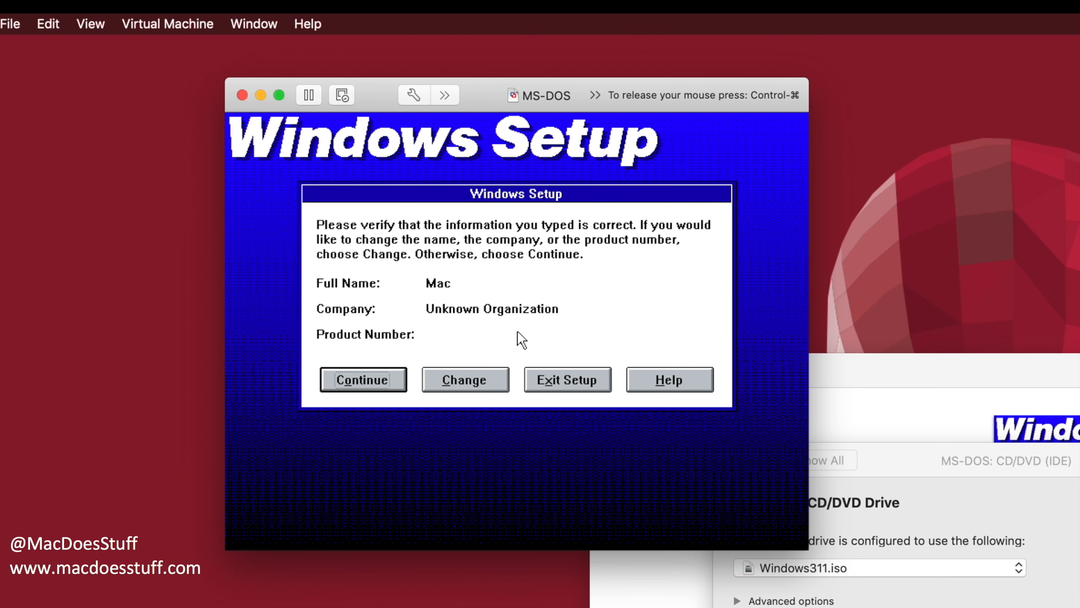
key(Return)
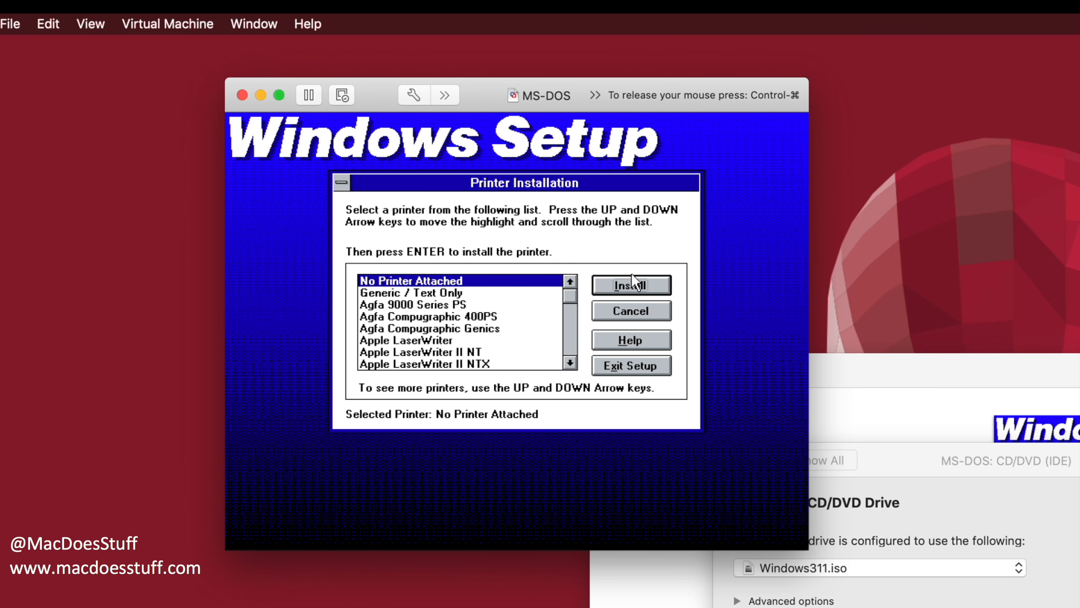
Continue Setup with No Printer Attached and no network, and identify C:\DOS\EDIT.COM as MS-DOS Editor.
click(631, 283)
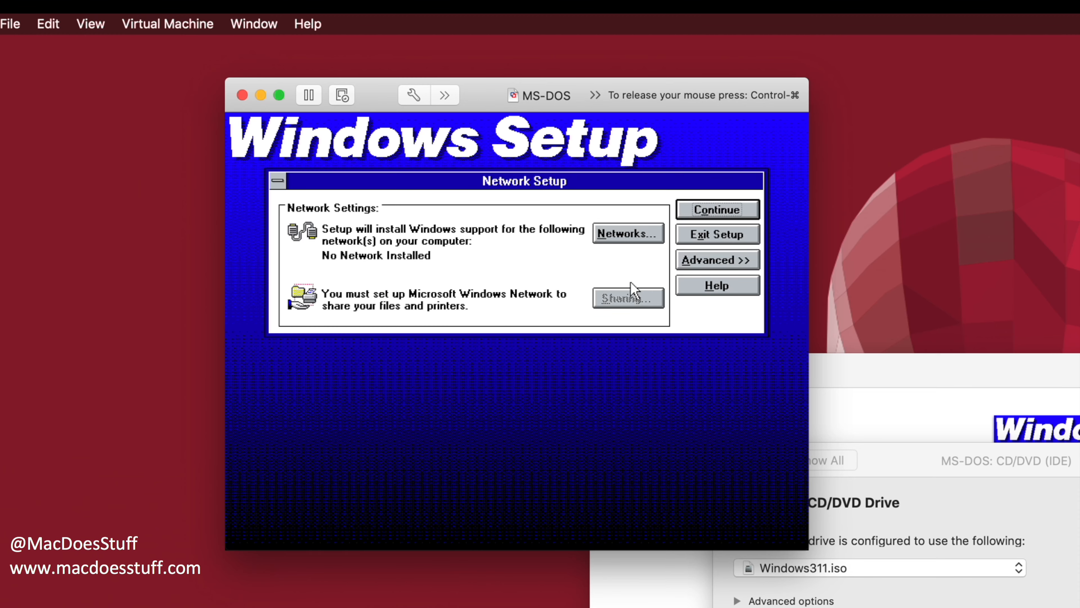
click(717, 210)
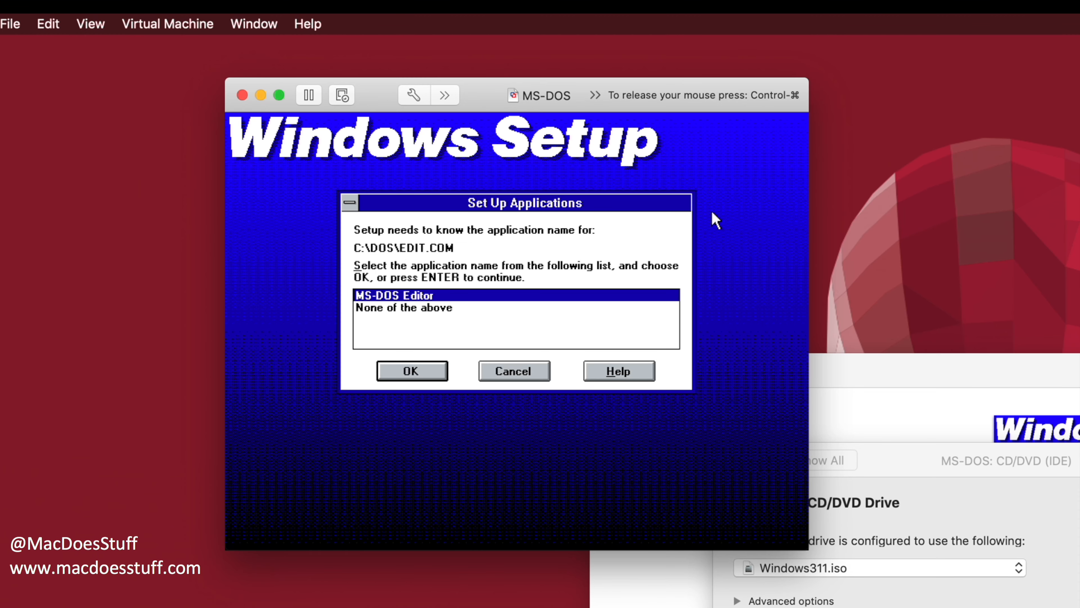
click(420, 374)
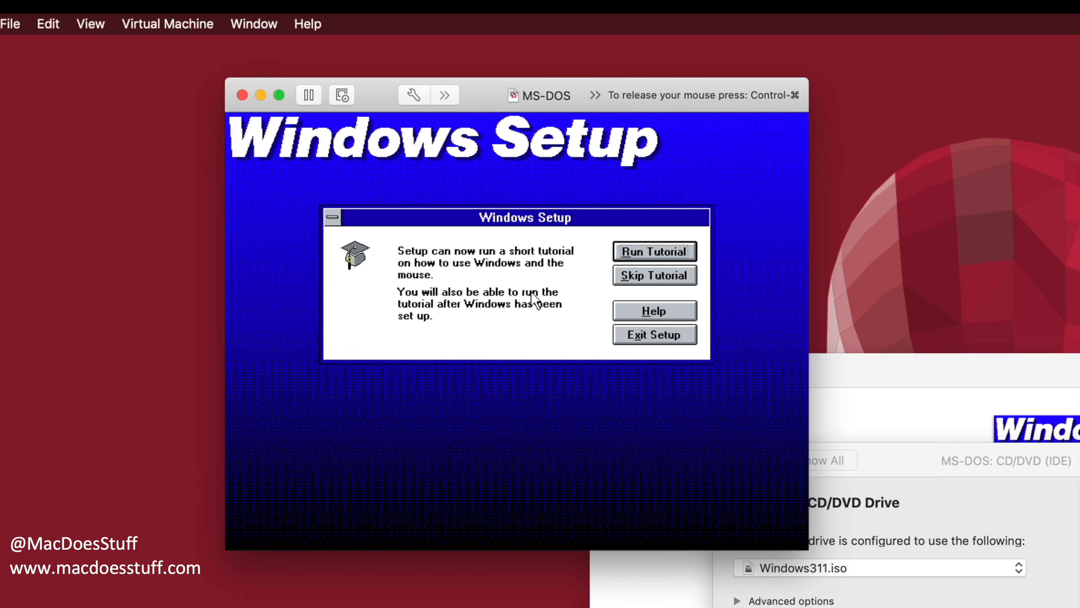
Finish Windows Setup with a computer restart, skipping the tutorial, and start Windows with the win command.
click(658, 279)
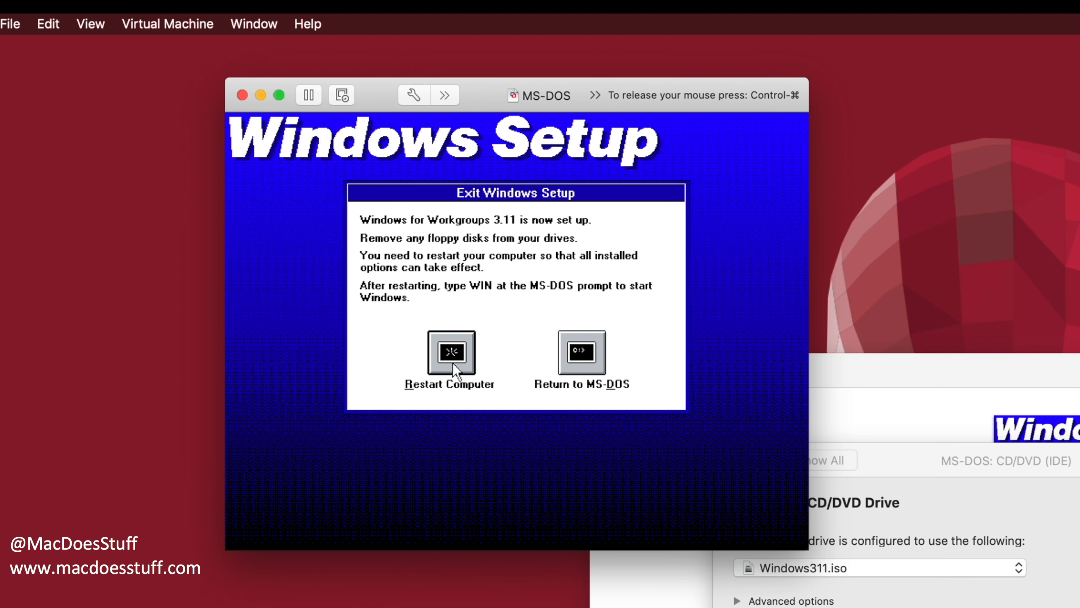
click(454, 366)
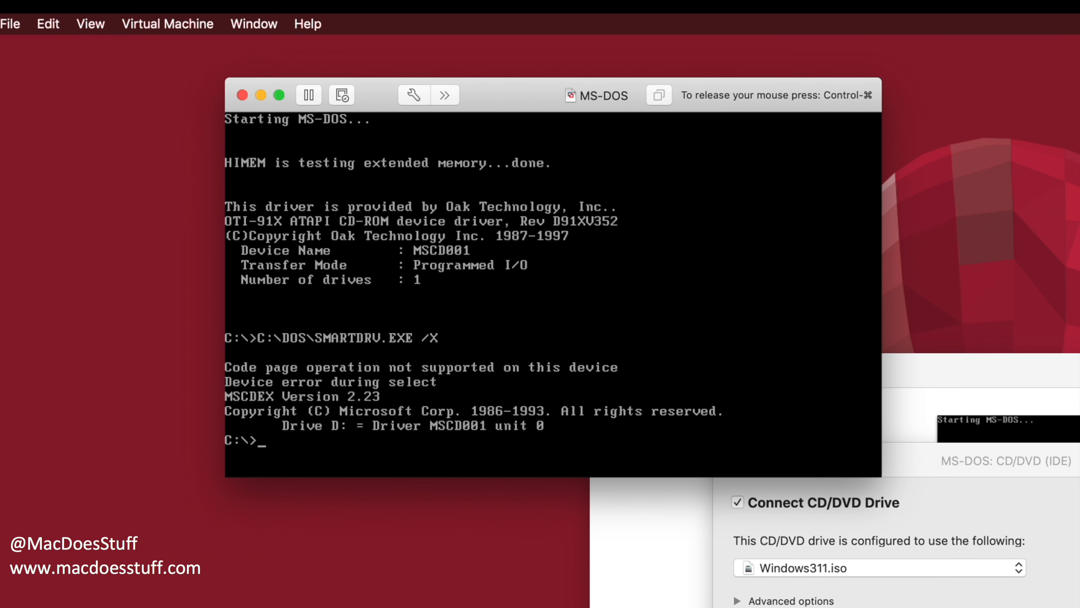
text(win)
key(Return)
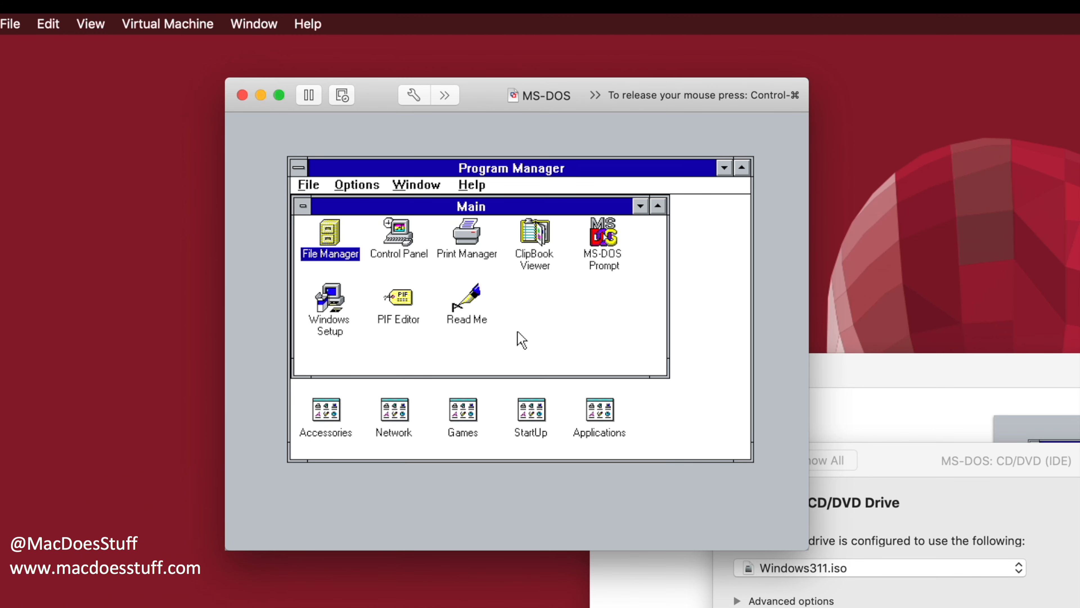
Open the MS-DOS Prompt from the Main group, switch it to windowed display, and exit back to Program Manager.
double_click(613, 241)
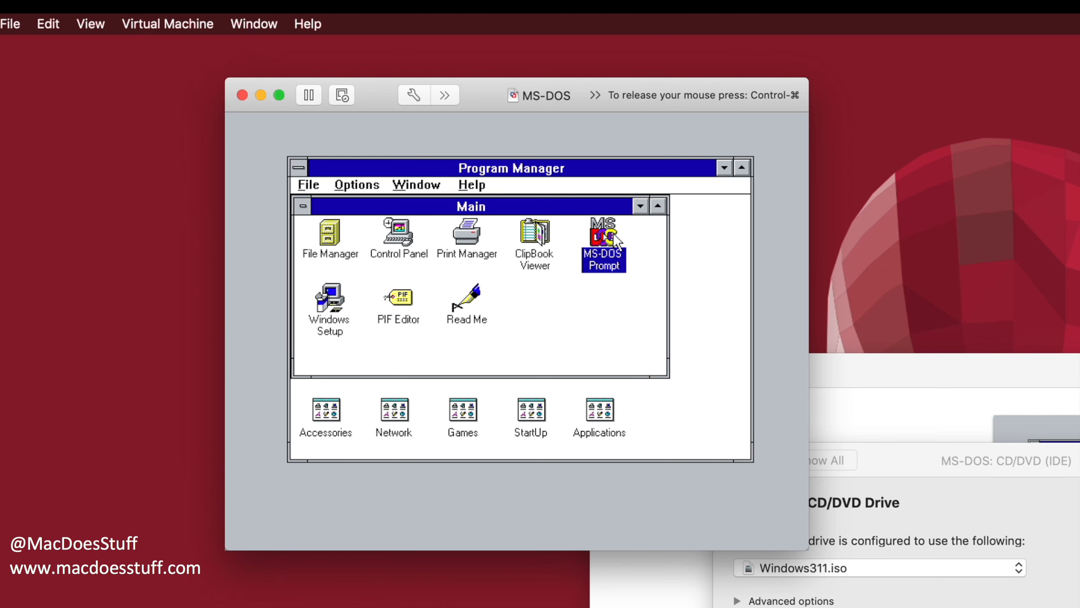
key(alt+Return)
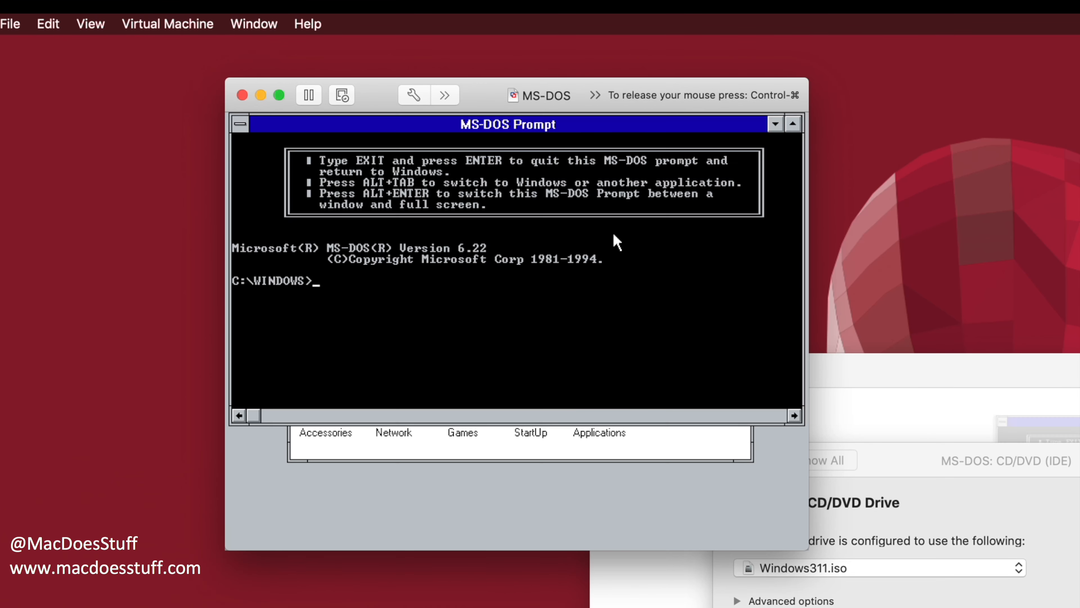
text(exit)
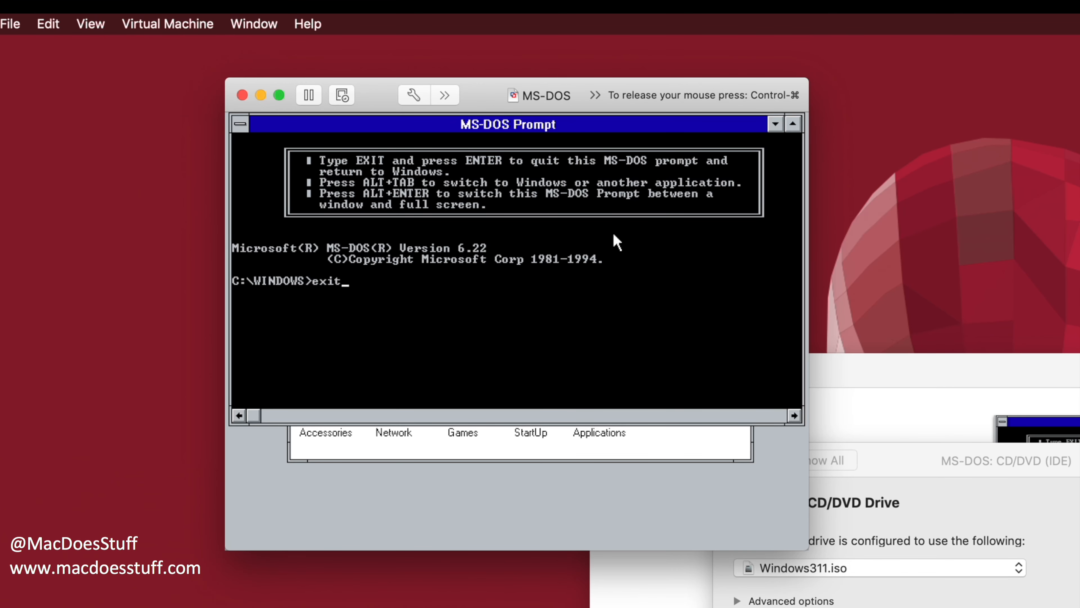
key(Return)
View the About Program Manager information for the Windows version and memory, and close it.
click(471, 184)
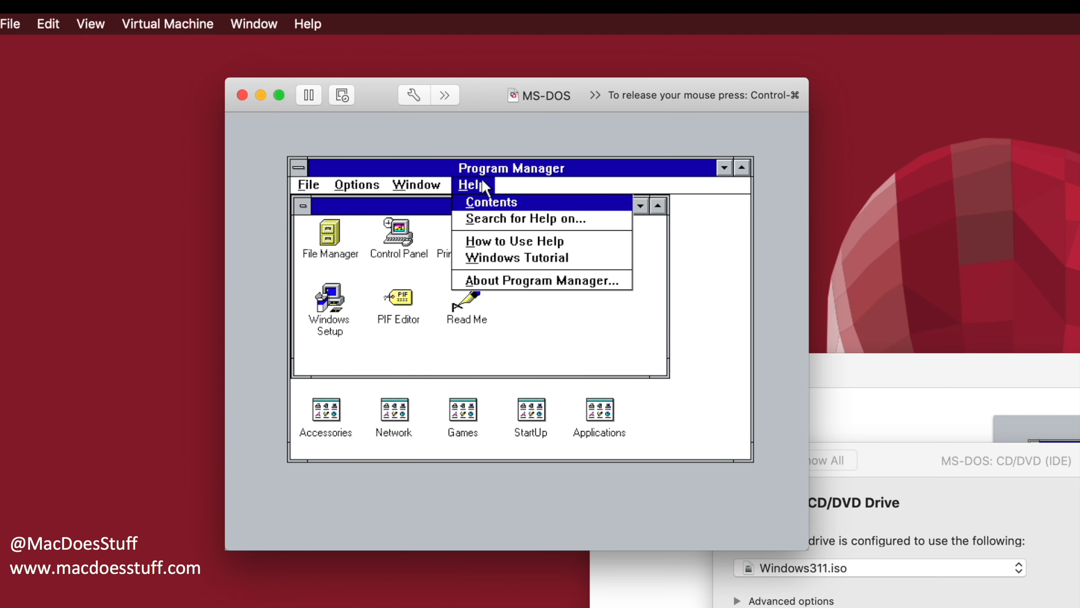
click(490, 283)
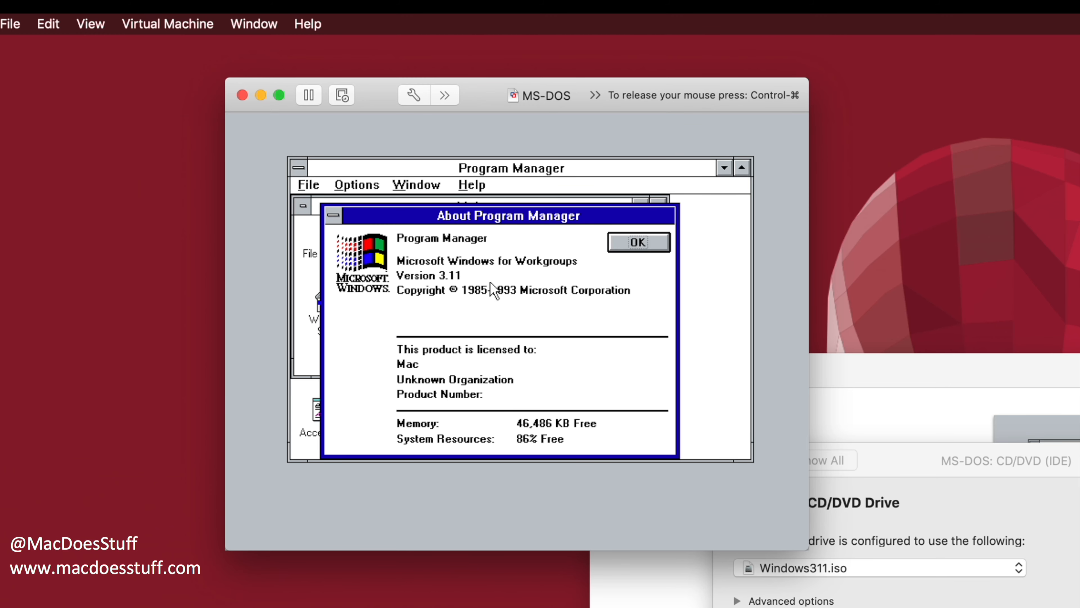
click(666, 240)
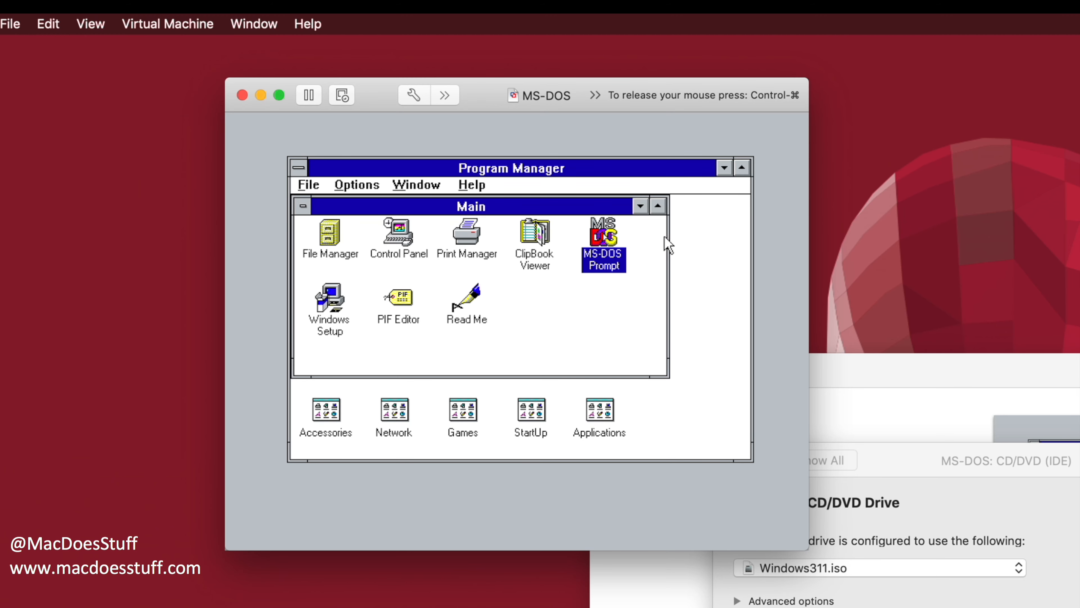